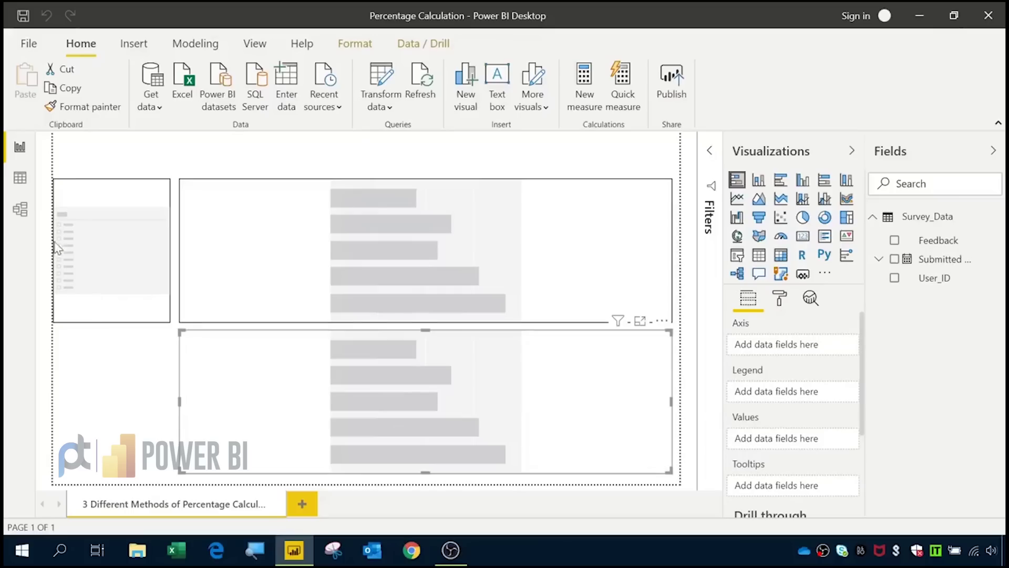
# Switch to Data view to show the Survey_Data table's 151 rows.
pyautogui.click(20, 179)
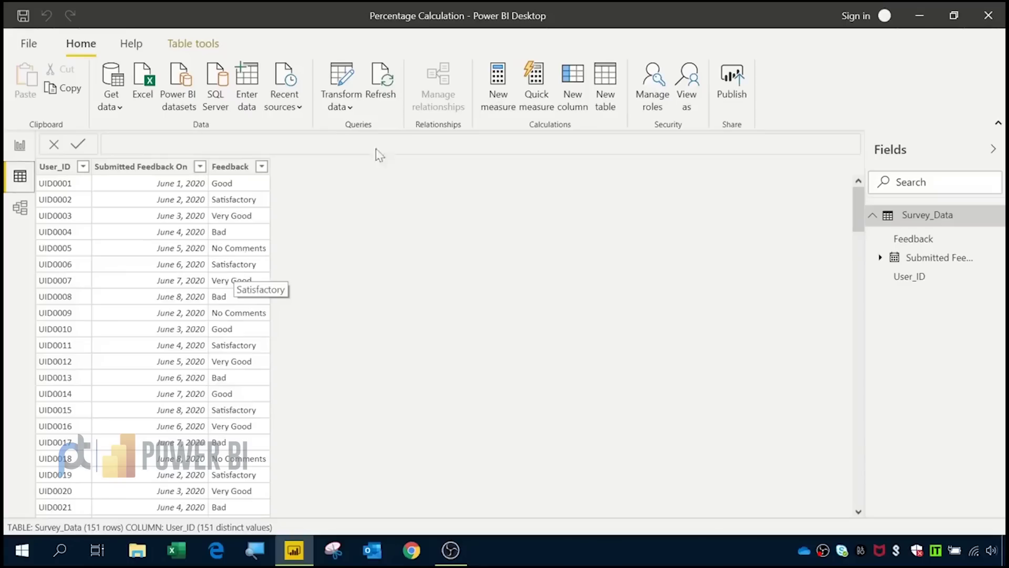
# Create a new measure and rename it Percentage.
pyautogui.click(498, 103)
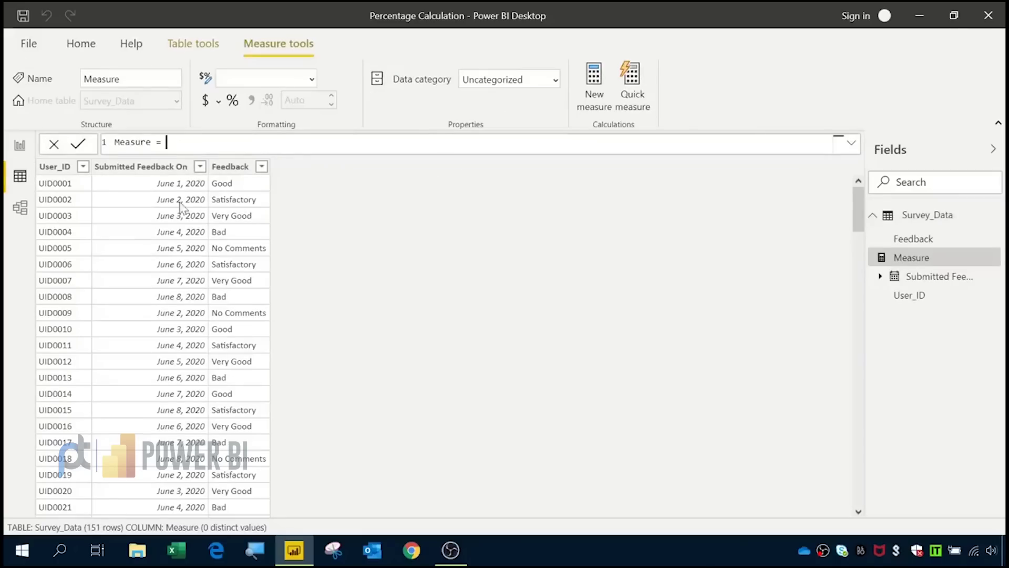
pyautogui.doubleClick(133, 141)
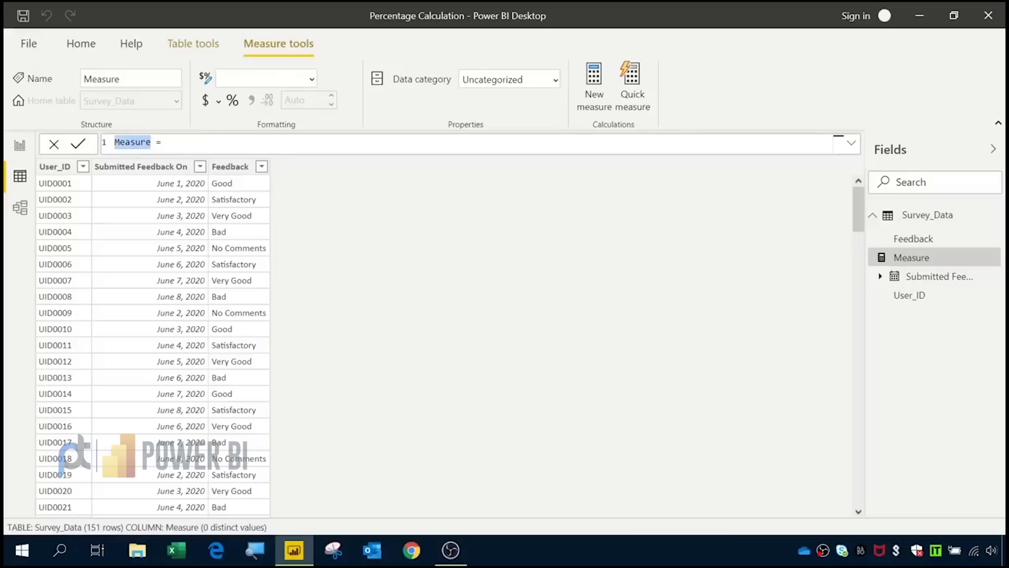
pyautogui.press('BackSpace')
pyautogui.write('Percenta')
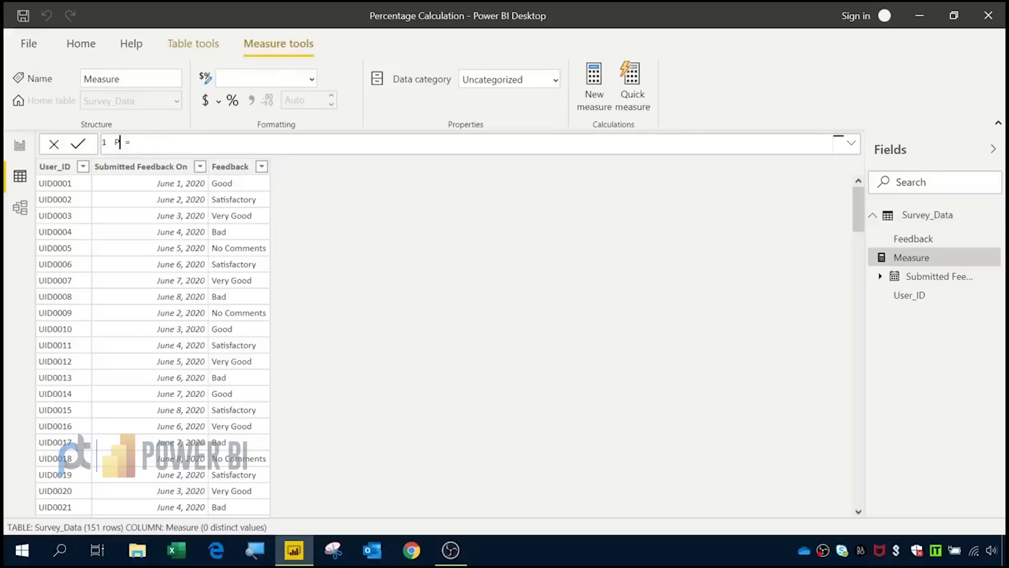
pyautogui.write('ge')
# Start the formula with DIVIDE(COUNT(Survey_Data[Feedback]) using autocomplete suggestions.
pyautogui.click(182, 142)
pyautogui.write('div')
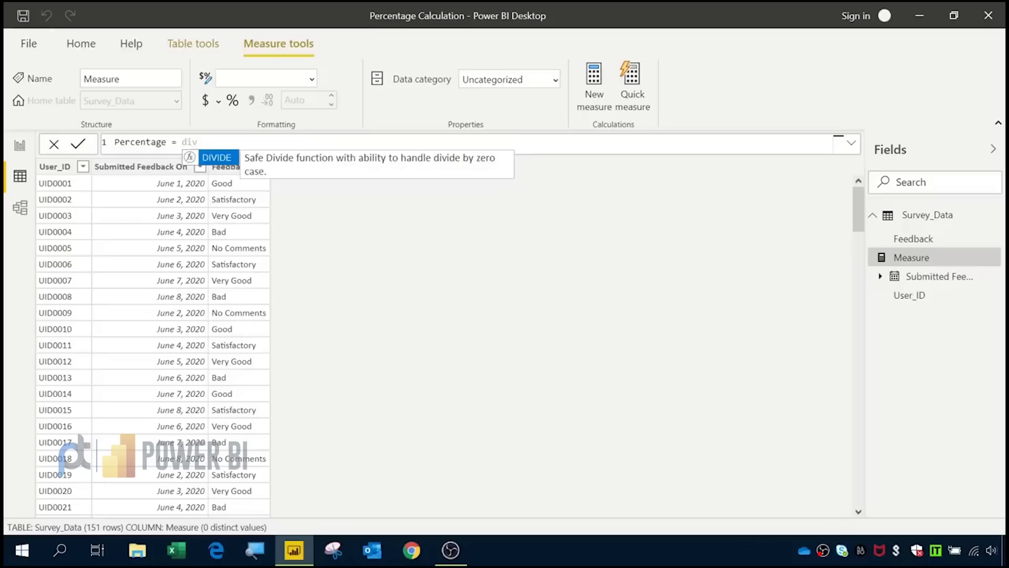
pyautogui.press('Tab')
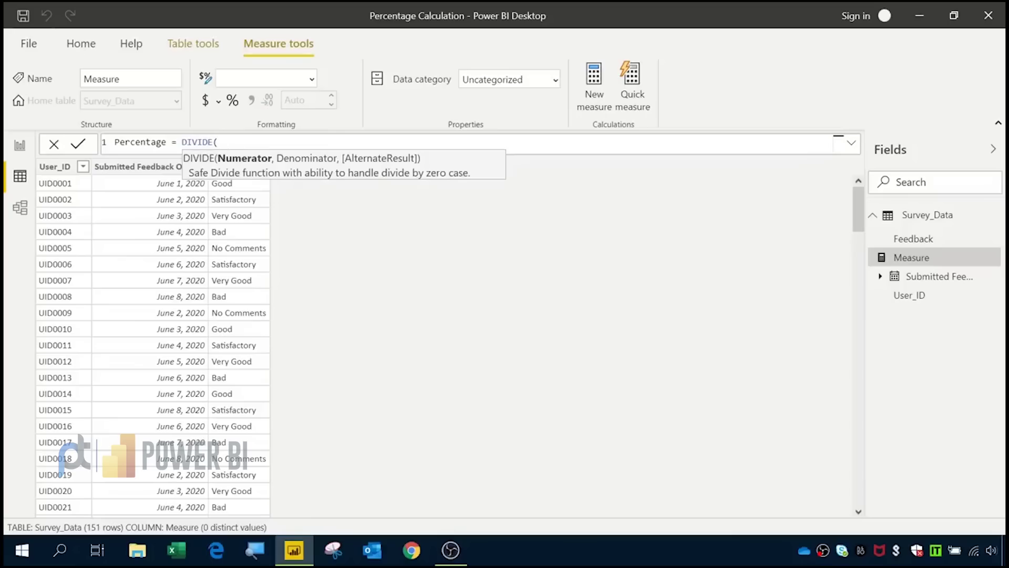
pyautogui.write('cou')
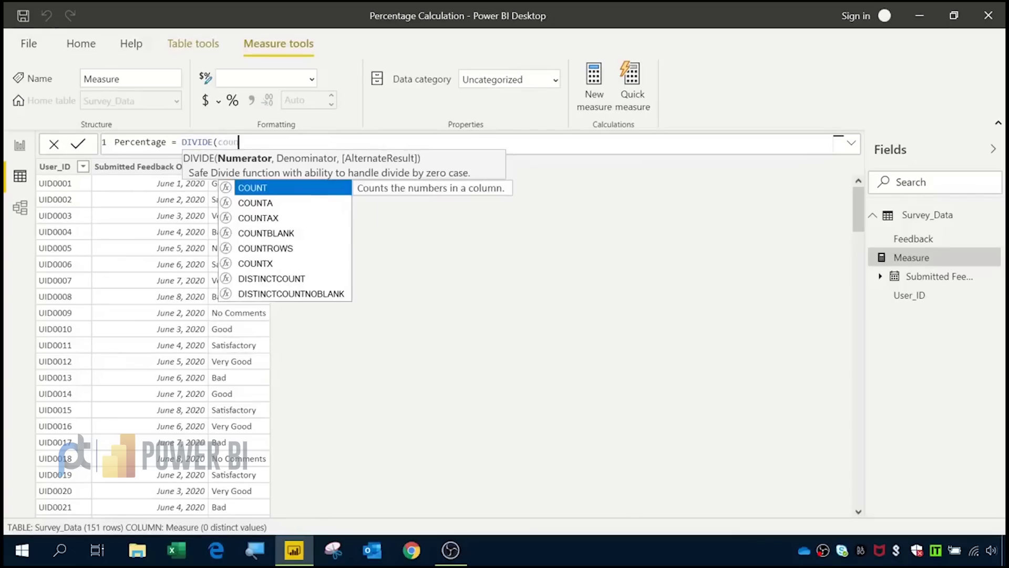
pyautogui.press('Tab')
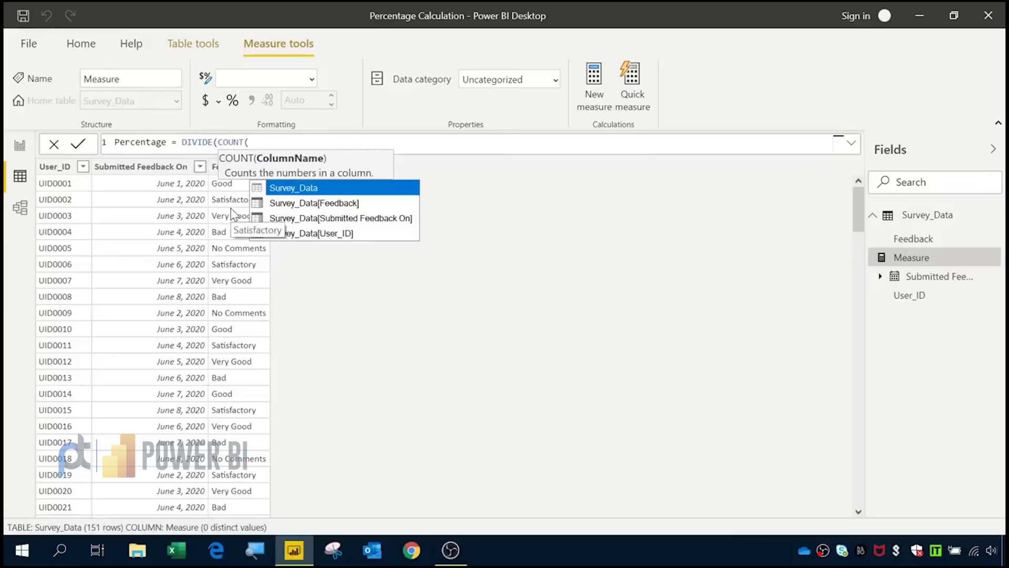
pyautogui.press('Down')
pyautogui.press('Tab')
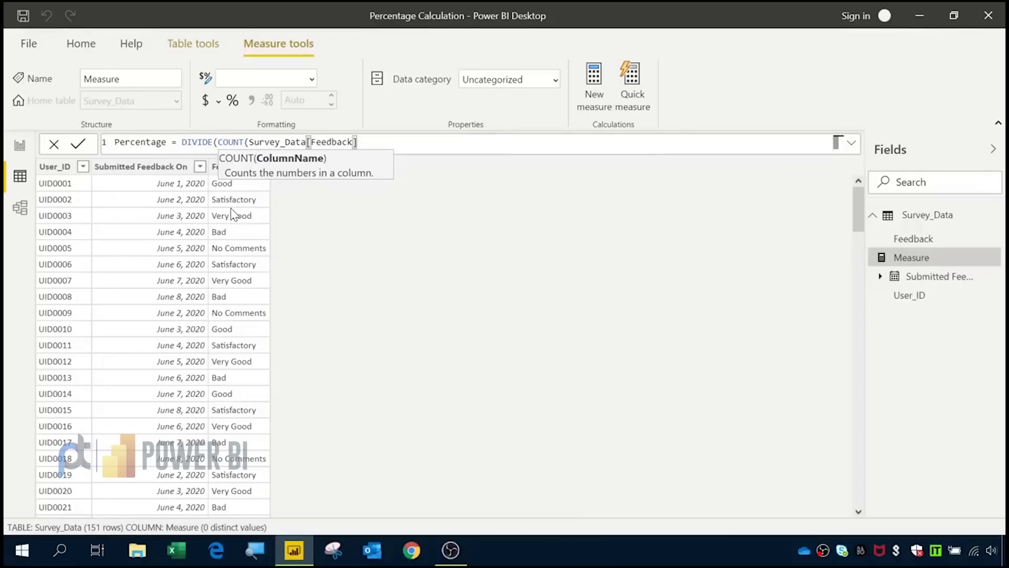
# Add CALCULATE(COUNT(Survey_Data[Feedback]) as the divisor of the Percentage formula.
pyautogui.write(')')
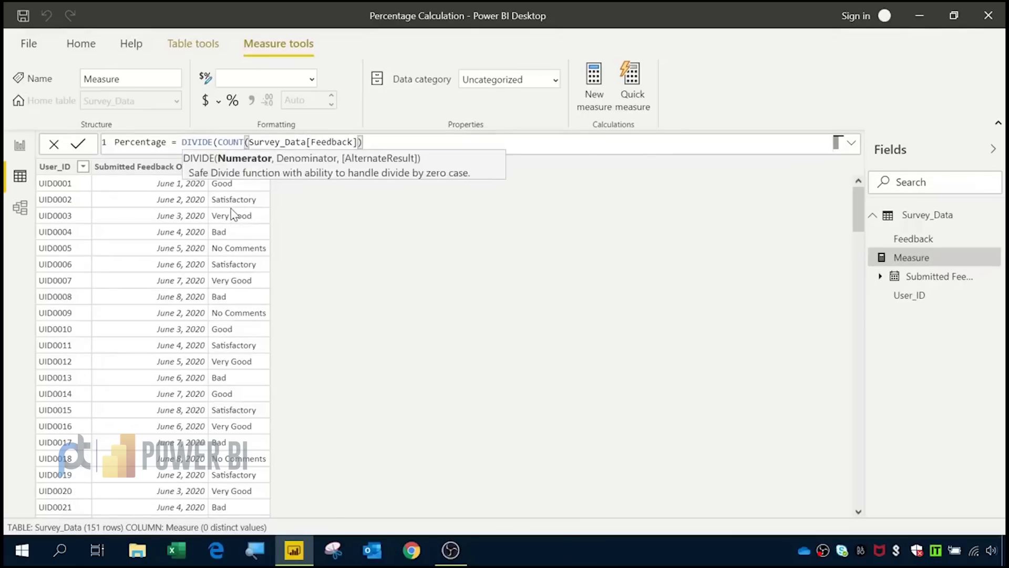
pyautogui.write(',')
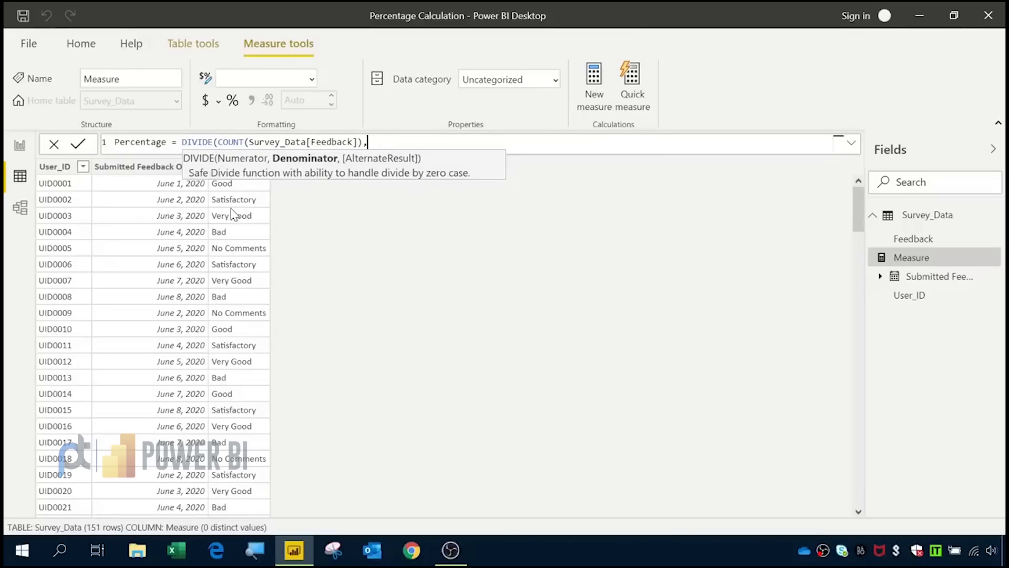
pyautogui.write('cal')
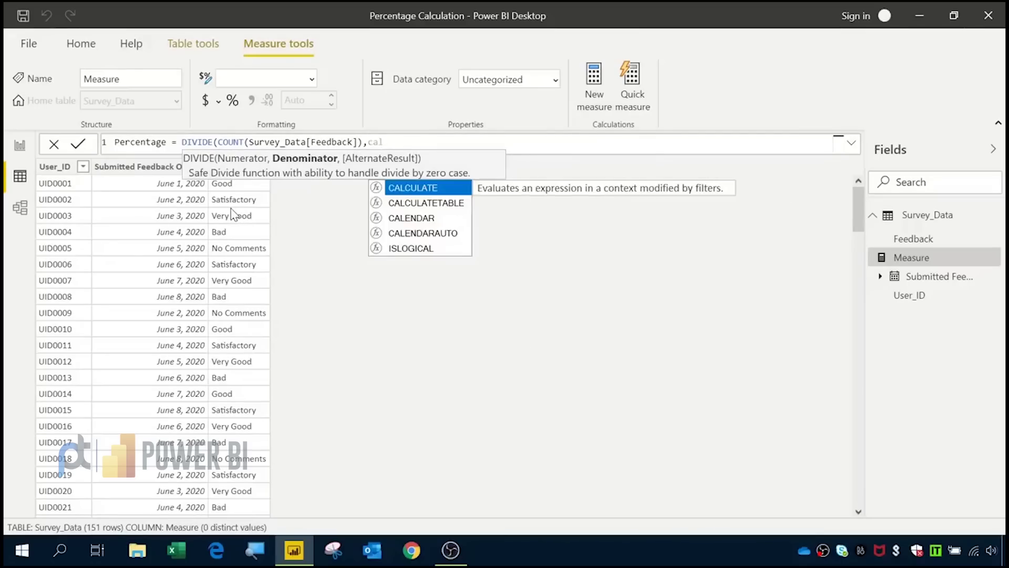
pyautogui.press('Tab')
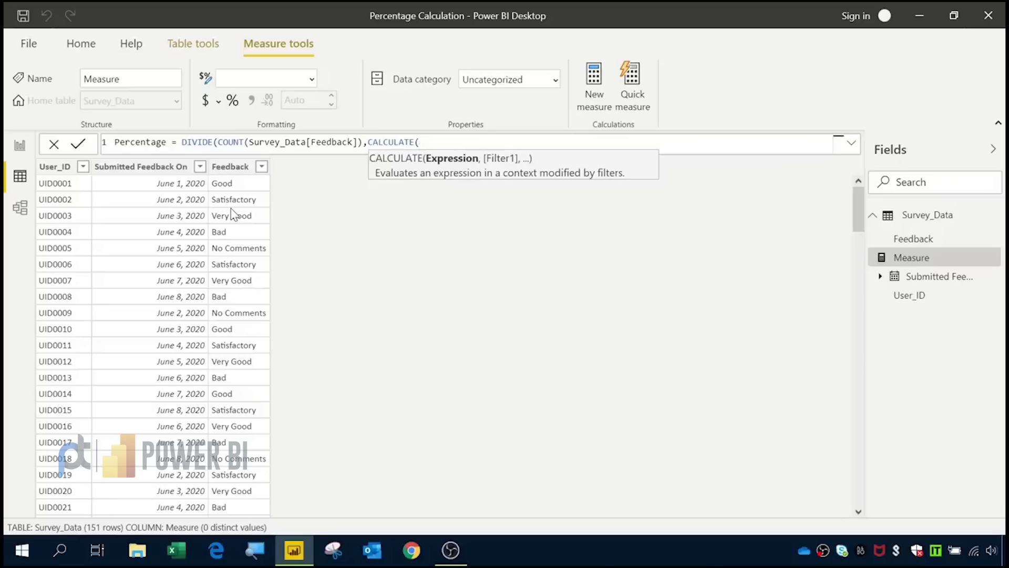
pyautogui.write('coun')
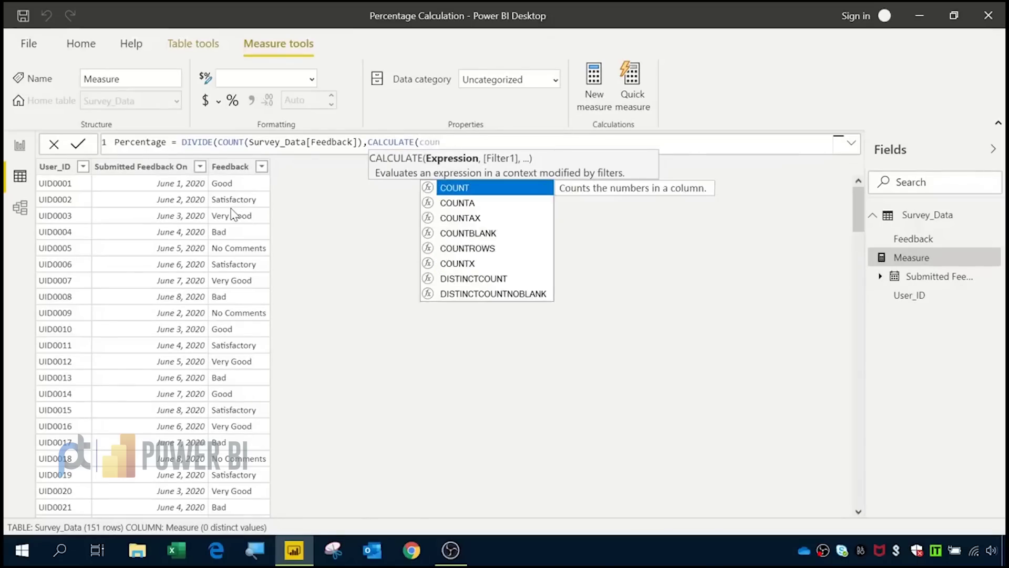
pyautogui.press('Tab')
pyautogui.press('Down')
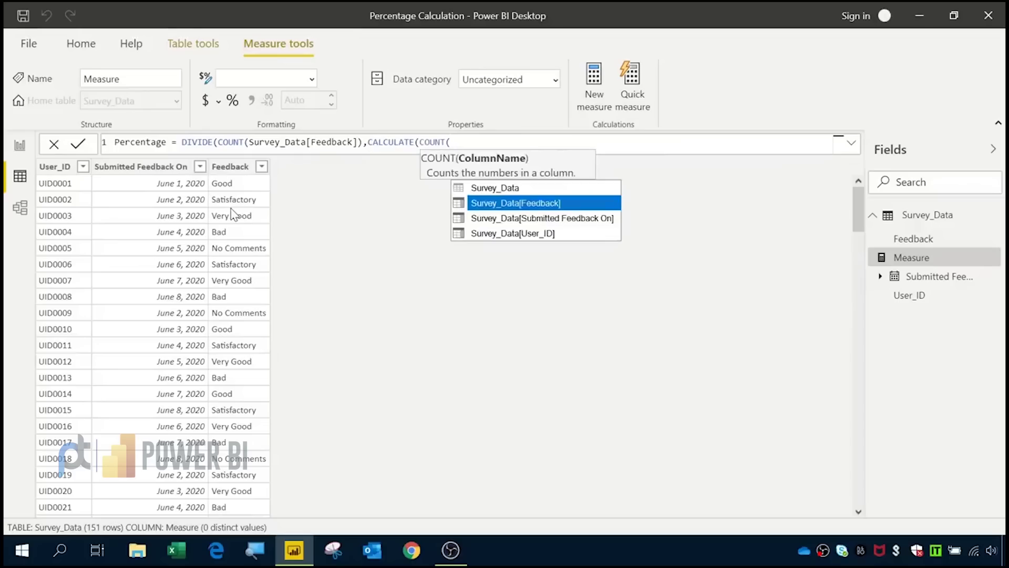
pyautogui.press('Tab')
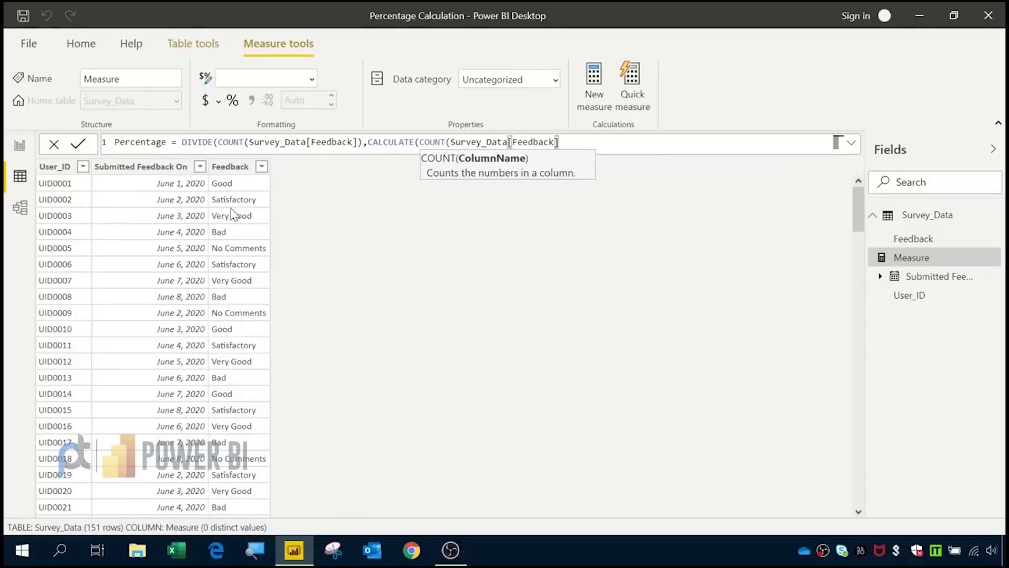
# Close the divisor with ALLSELECTED() and commit the Percentage measure.
pyautogui.write('),')
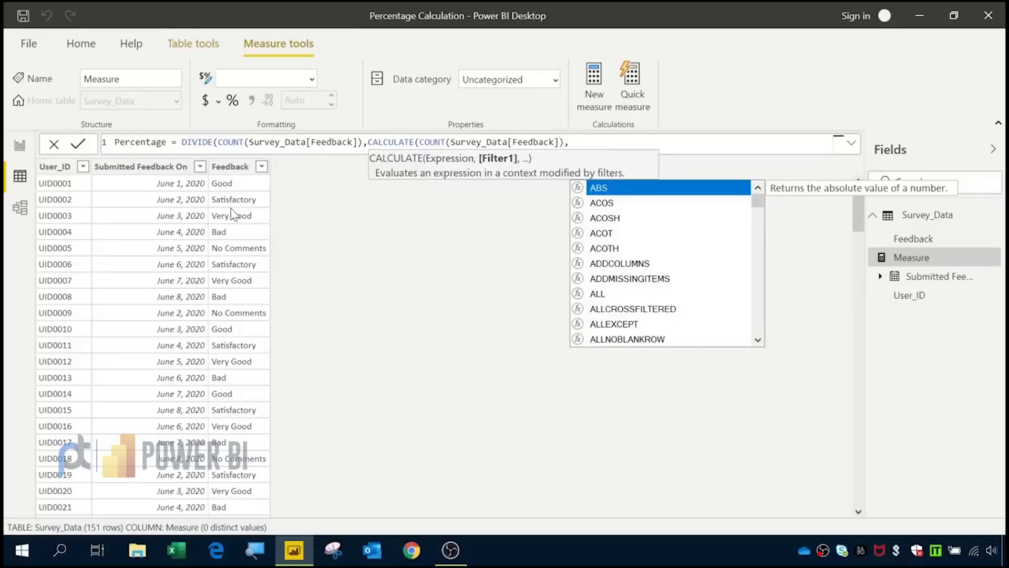
pyautogui.write('all')
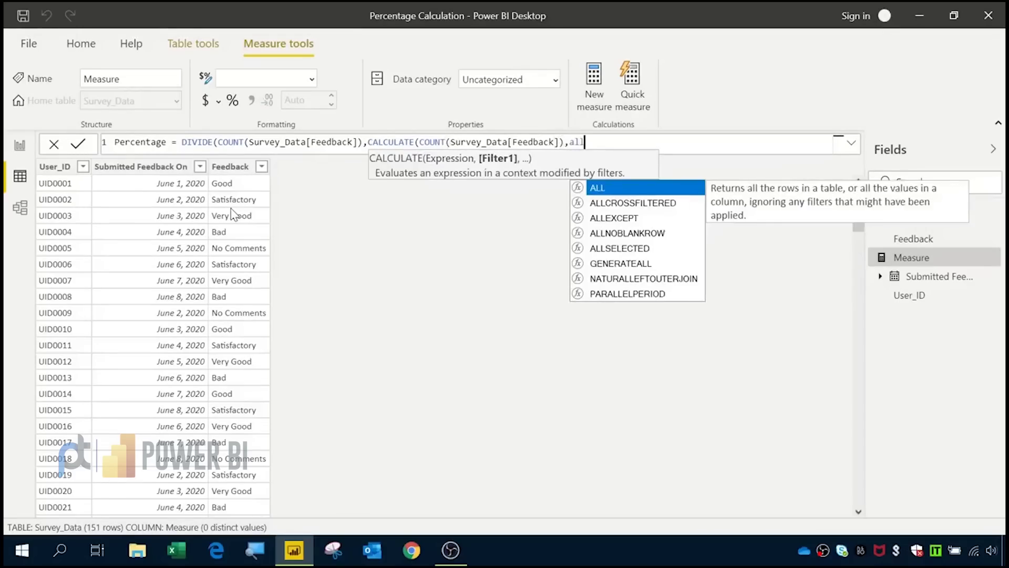
pyautogui.press('Down')
pyautogui.press('Down')
pyautogui.press('Down')
pyautogui.press('Down')
pyautogui.press('Tab')
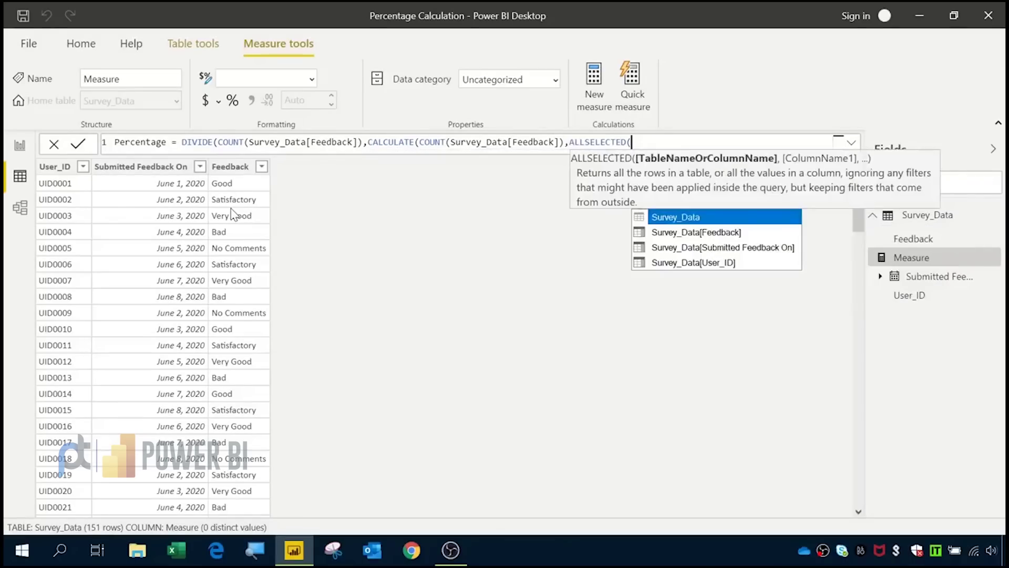
pyautogui.write('))')
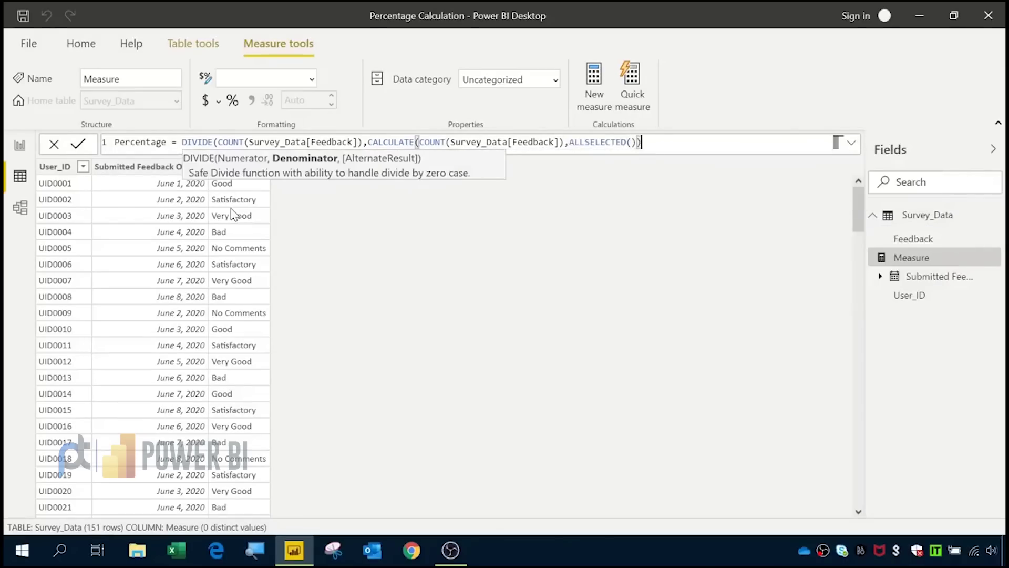
pyautogui.write(')')
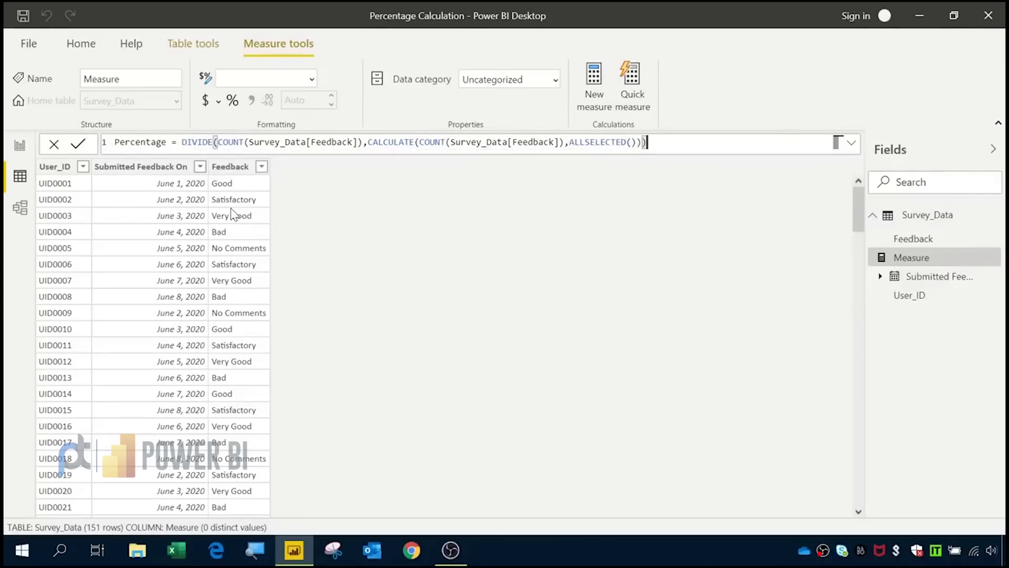
pyautogui.click(79, 145)
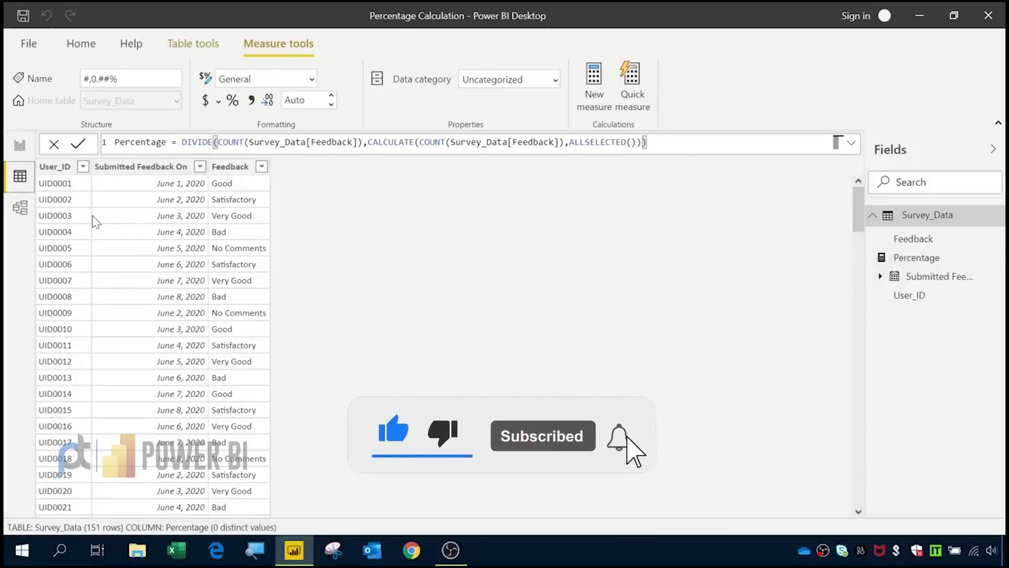
# In Report view, put Feedback on the top bar chart's axis and Percentage as its values.
pyautogui.click(21, 147)
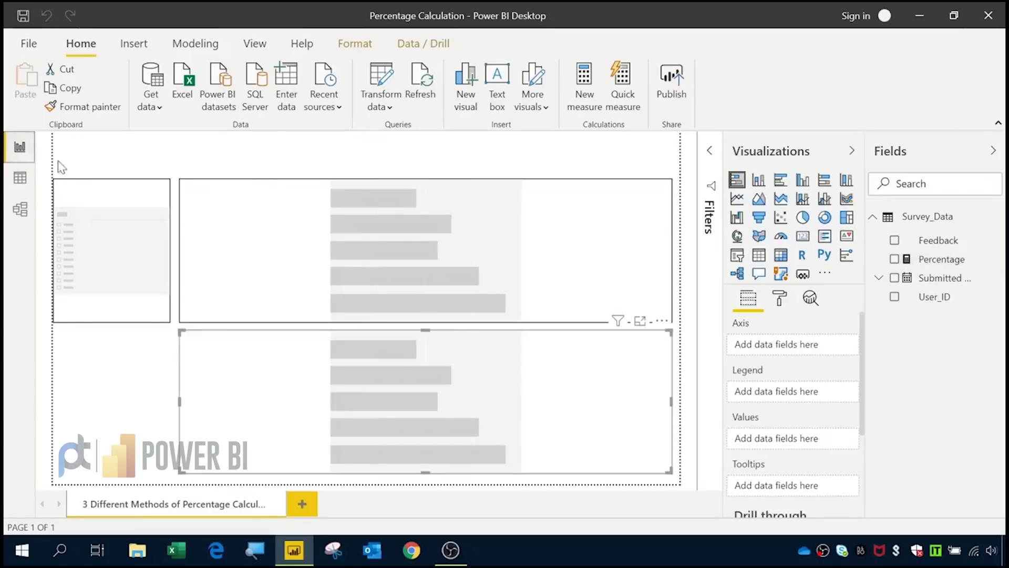
pyautogui.keyDown('ctrl'); pyautogui.click(194, 312); pyautogui.keyUp('ctrl')
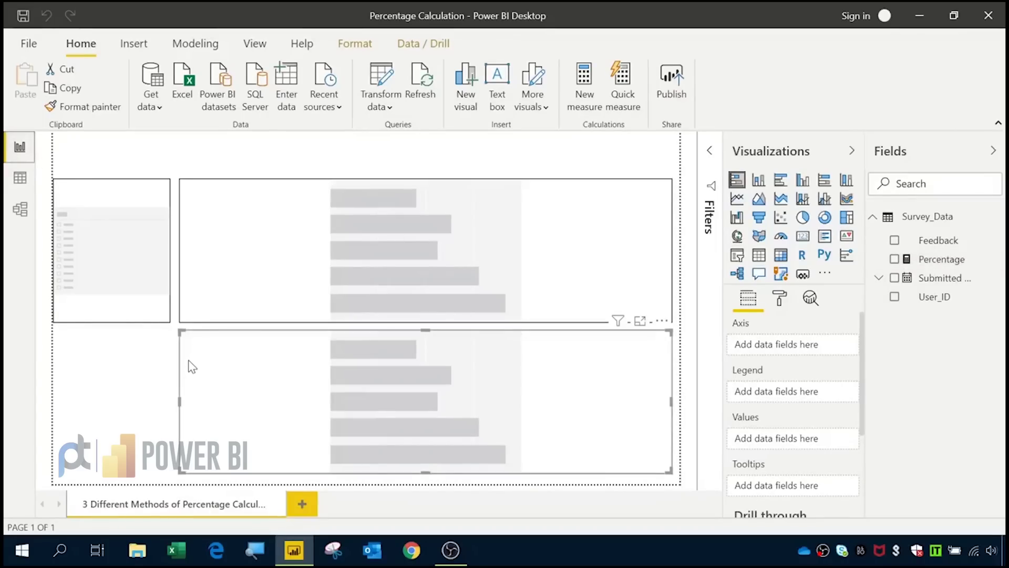
pyautogui.click(657, 257)
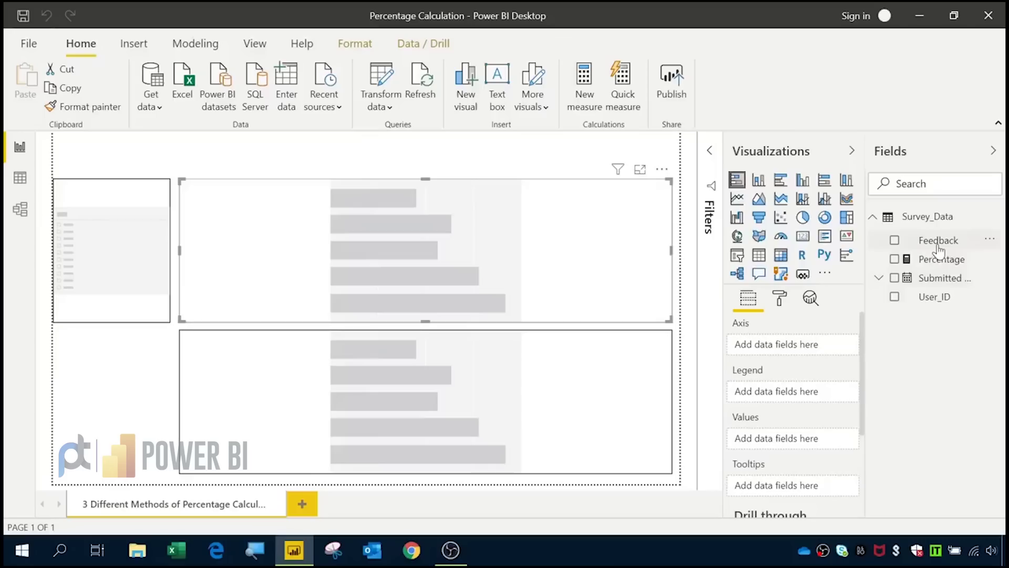
pyautogui.moveTo(939, 246); pyautogui.dragTo(791, 352)
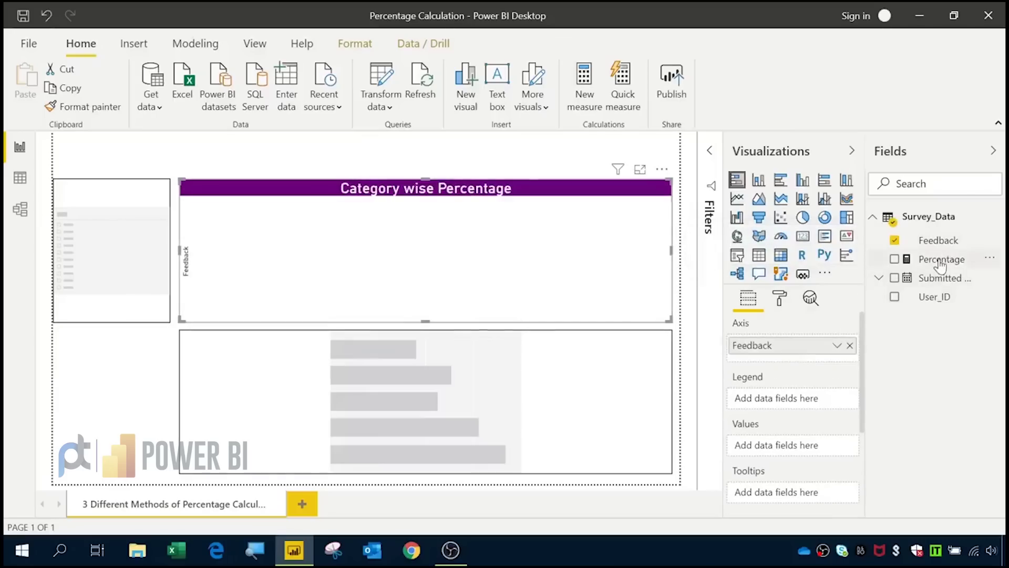
pyautogui.moveTo(941, 266)
pyautogui.mouseDown()
pyautogui.moveTo(777, 449)
pyautogui.moveTo(788, 452)
pyautogui.mouseUp()
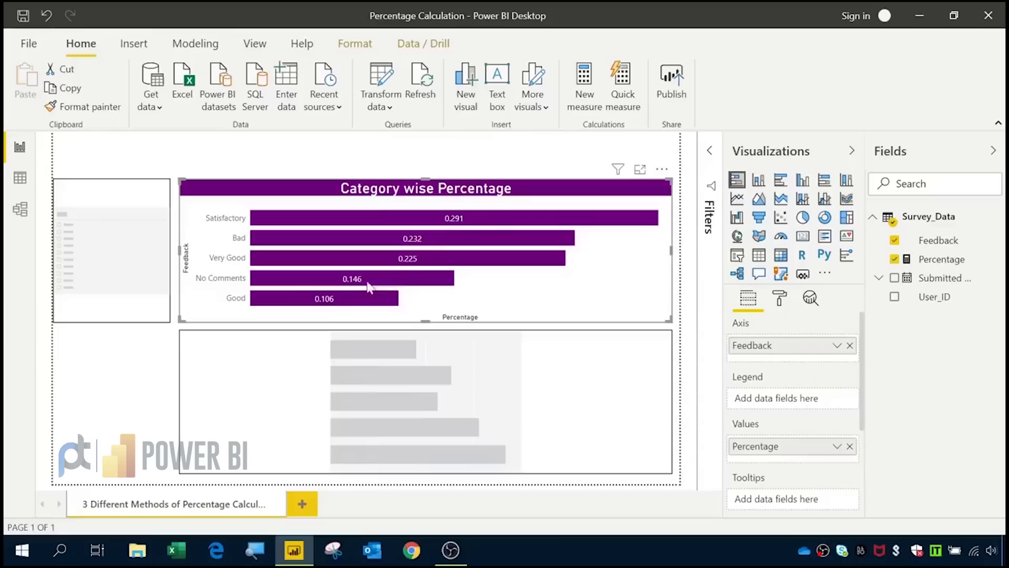
# Format the Percentage measure as a percentage and check No Comments shows 14.57%.
pyautogui.click(935, 263)
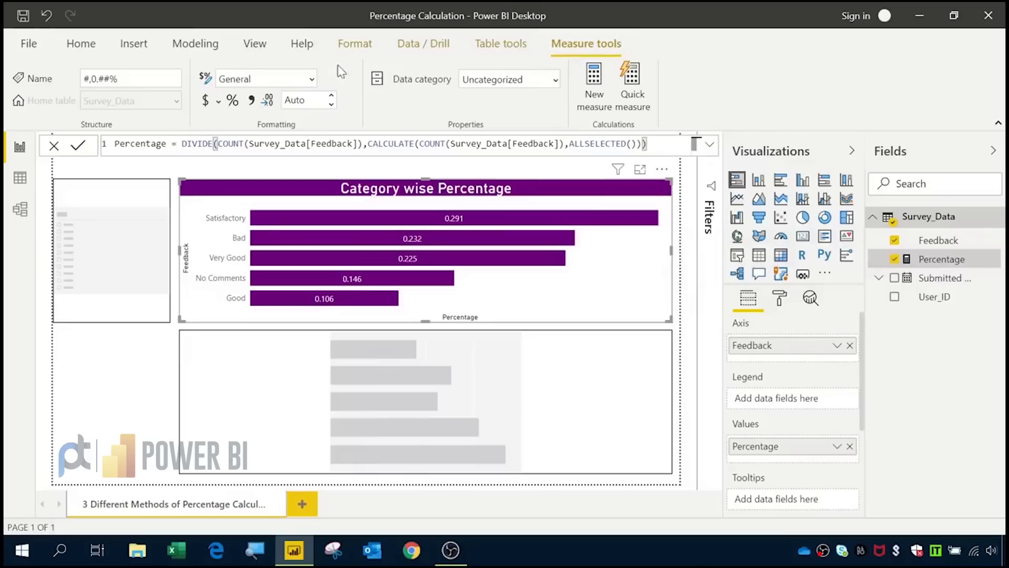
pyautogui.click(312, 79)
pyautogui.click(250, 188)
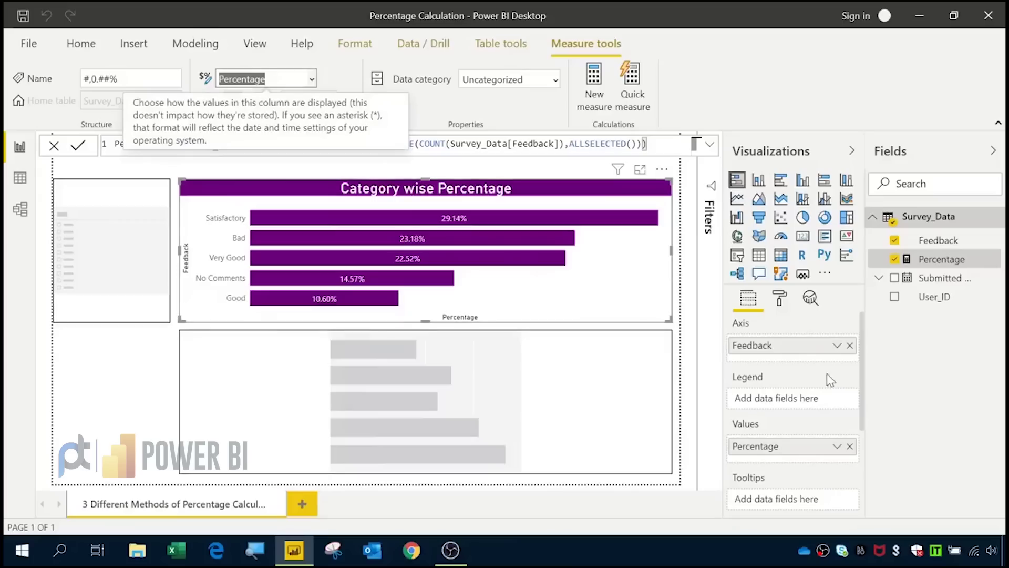
pyautogui.click(931, 393)
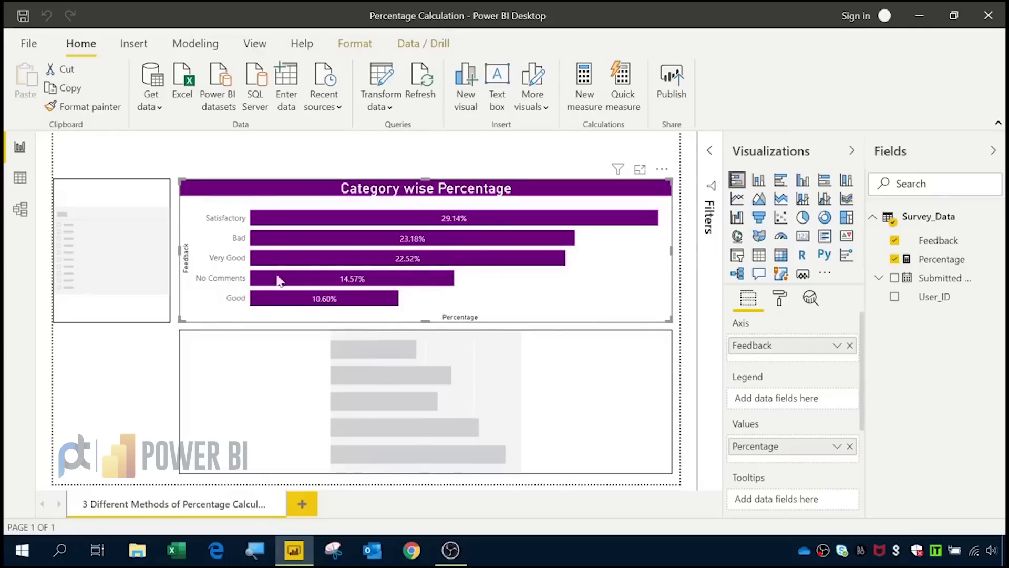
pyautogui.moveTo(418, 278)
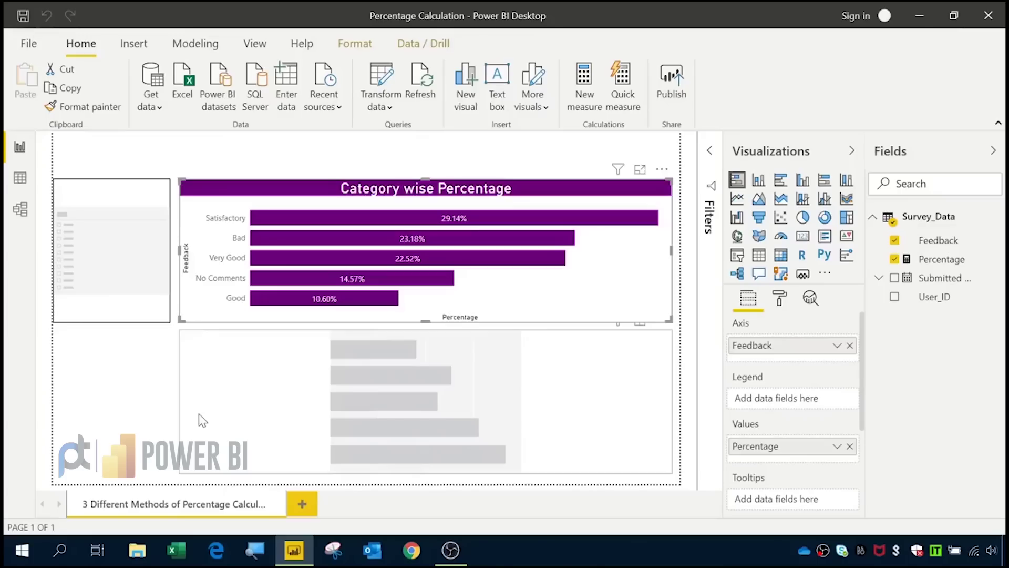
pyautogui.click(201, 419)
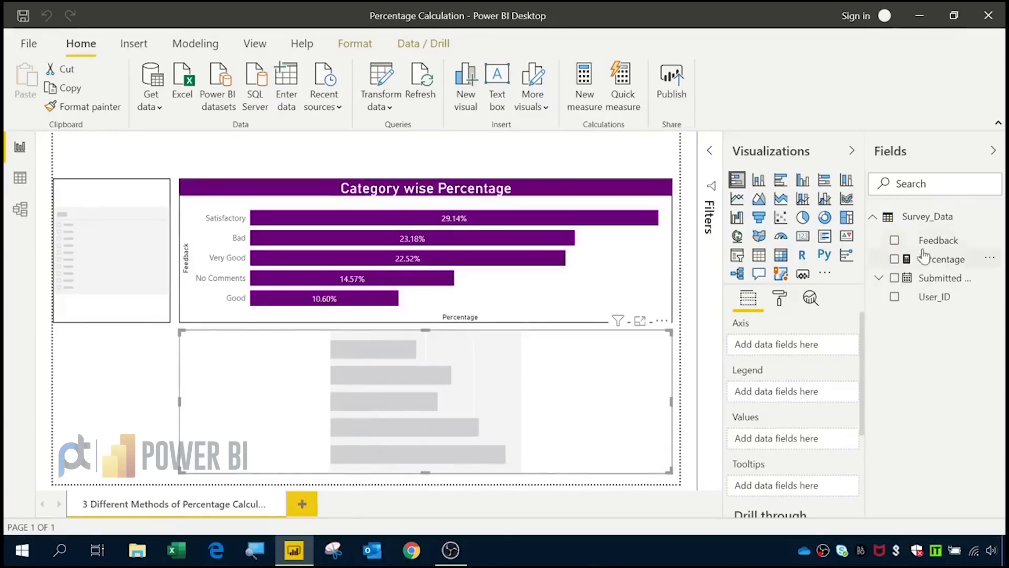
# Give the lower chart Feedback on the axis and Count of Feedback shown as percent of grand total.
pyautogui.moveTo(931, 247); pyautogui.dragTo(772, 353)
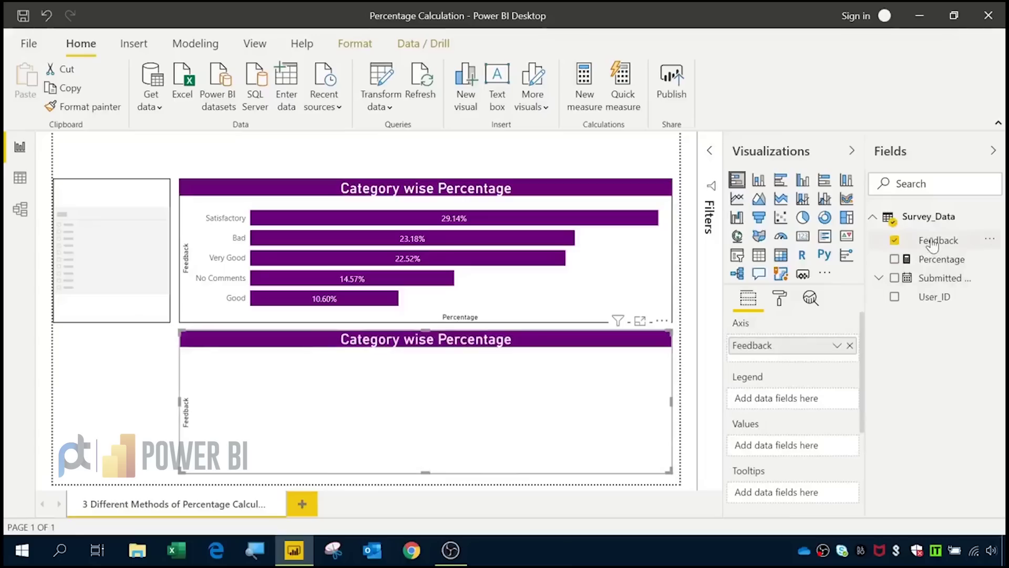
pyautogui.moveTo(857, 304); pyautogui.dragTo(781, 453)
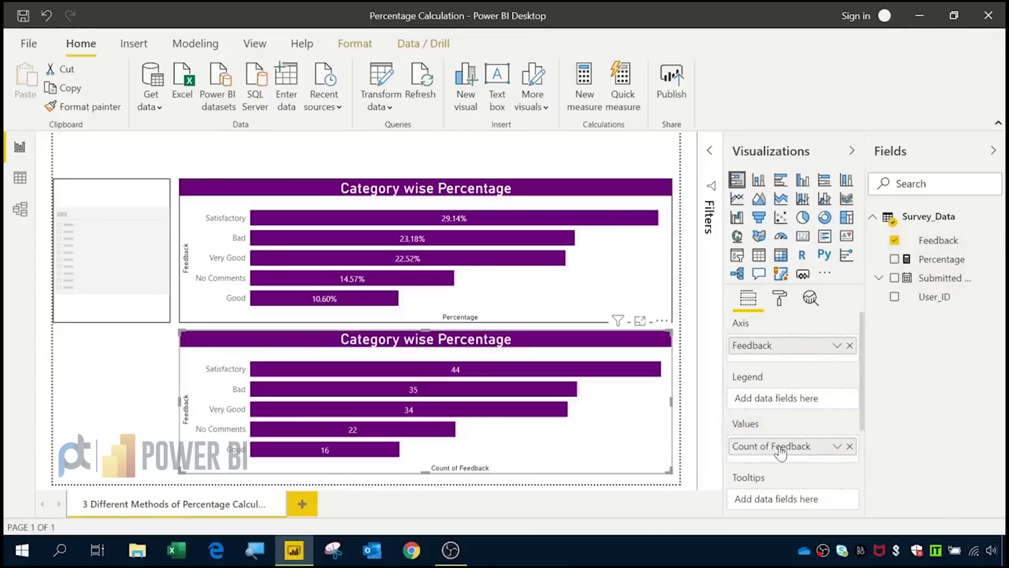
pyautogui.click(836, 448)
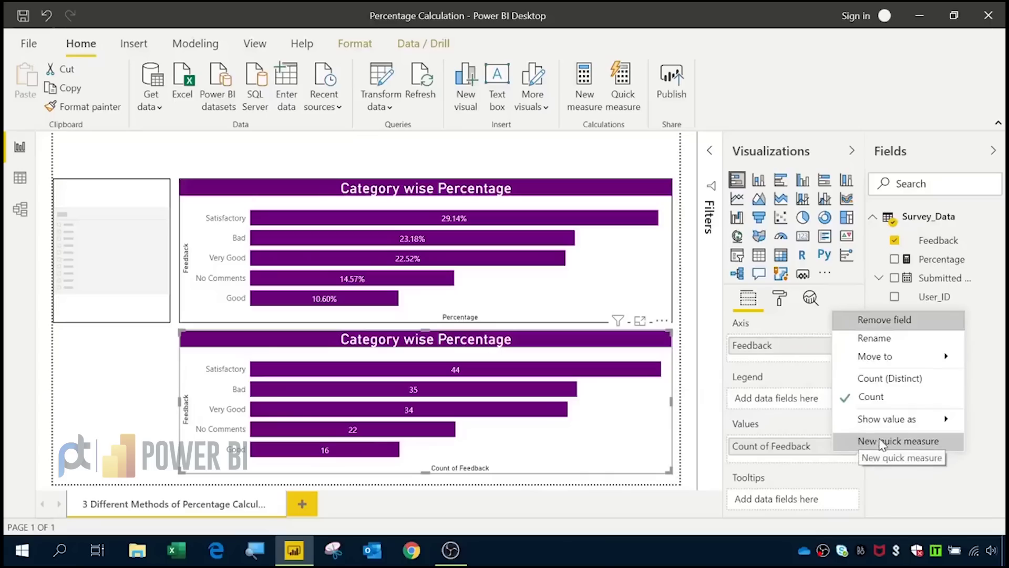
pyautogui.moveTo(886, 423)
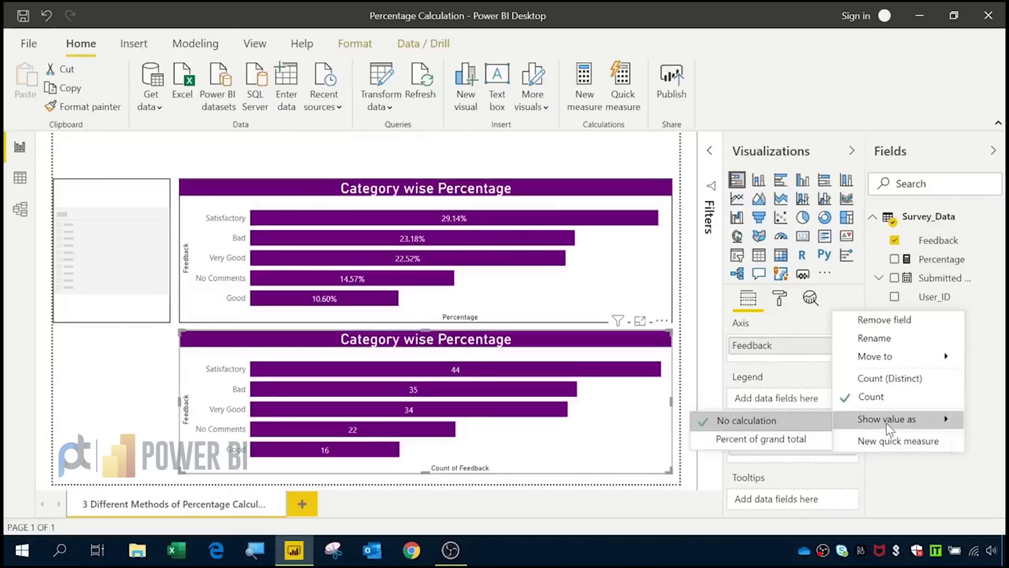
pyautogui.click(765, 444)
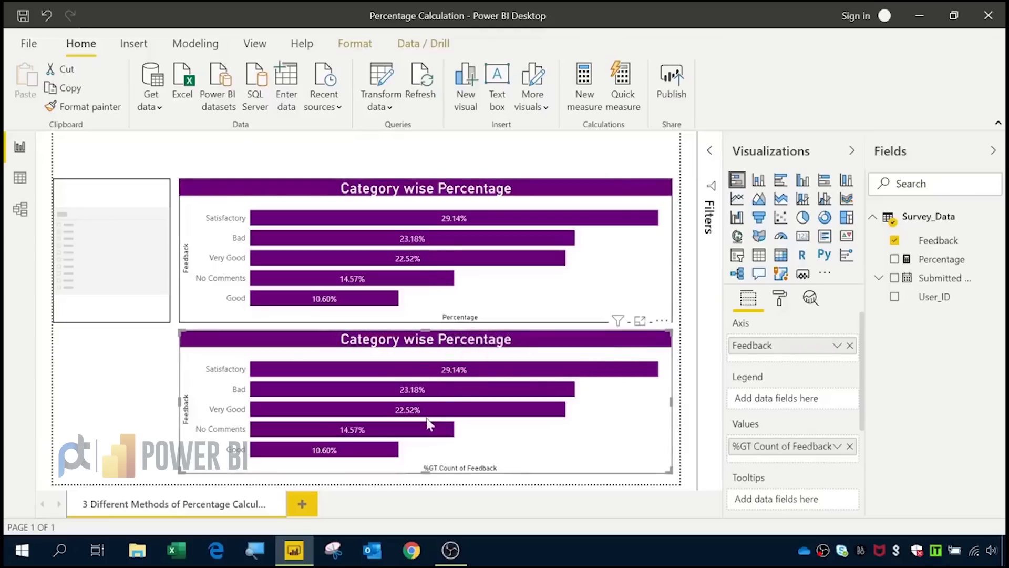
# Turn the left visual into a Feedback slicer and filter by Bad, No Comments, then Very Good.
pyautogui.click(144, 318)
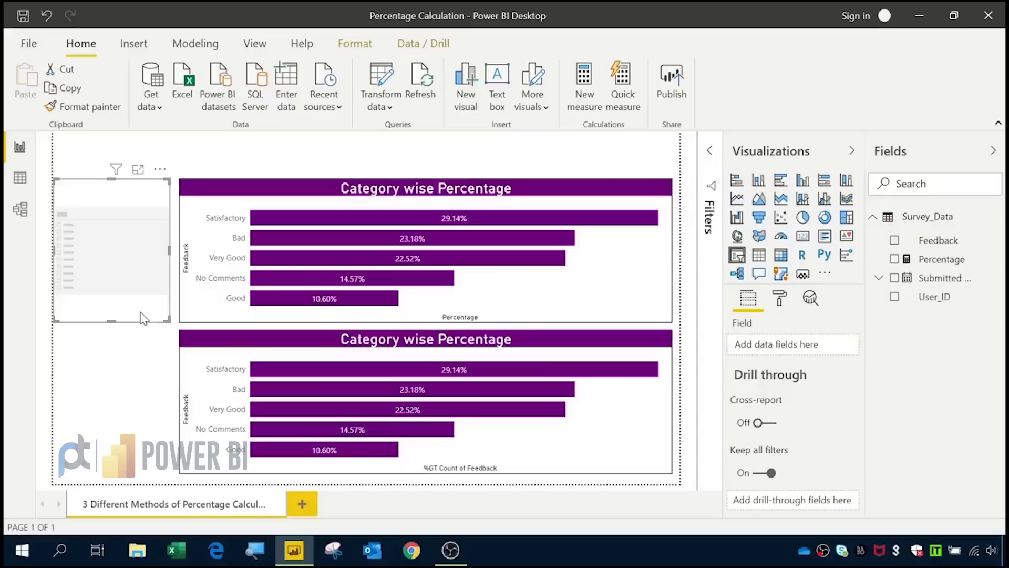
pyautogui.moveTo(944, 247); pyautogui.dragTo(789, 359)
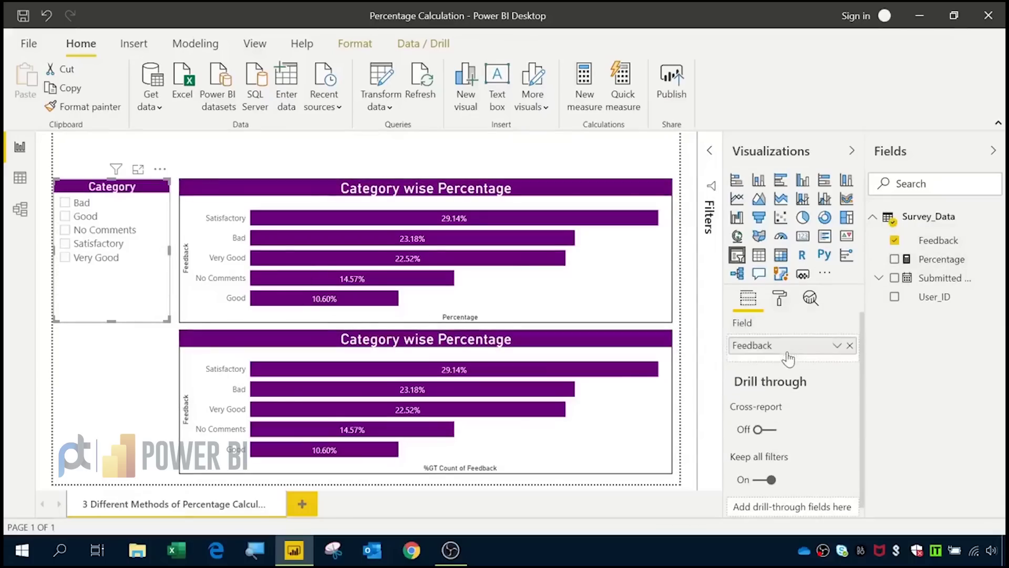
pyautogui.click(65, 203)
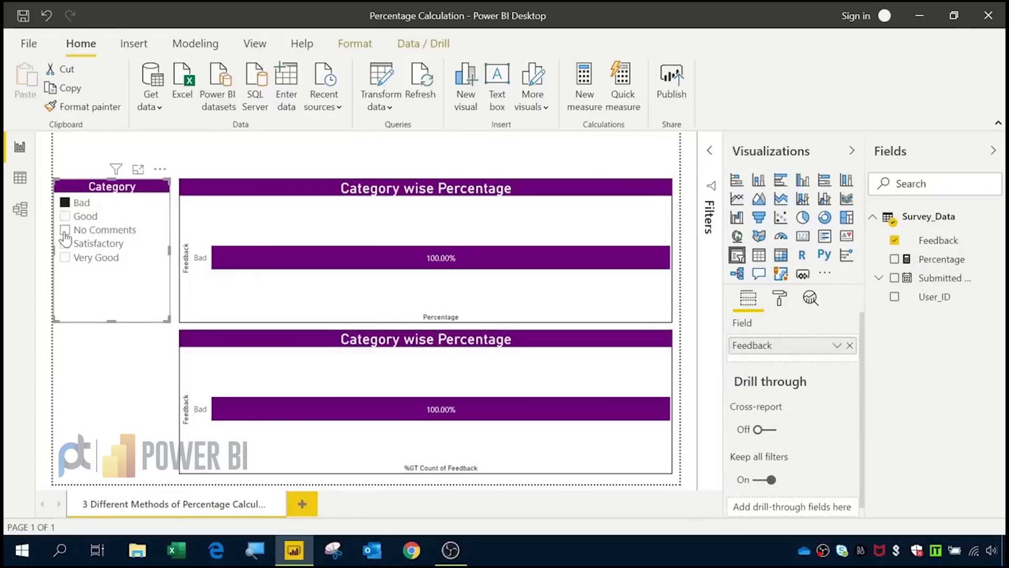
pyautogui.click(64, 230)
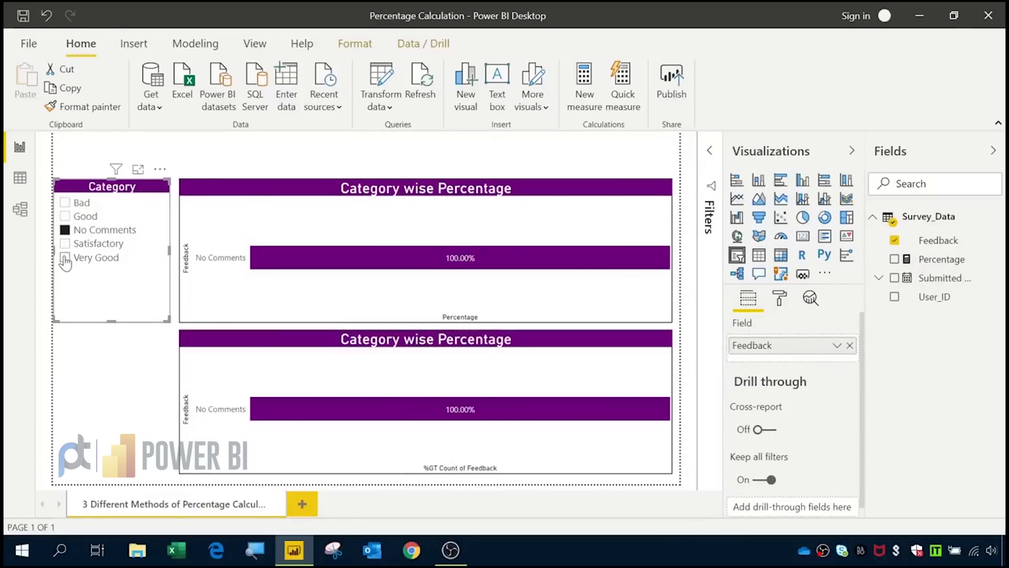
pyautogui.click(65, 258)
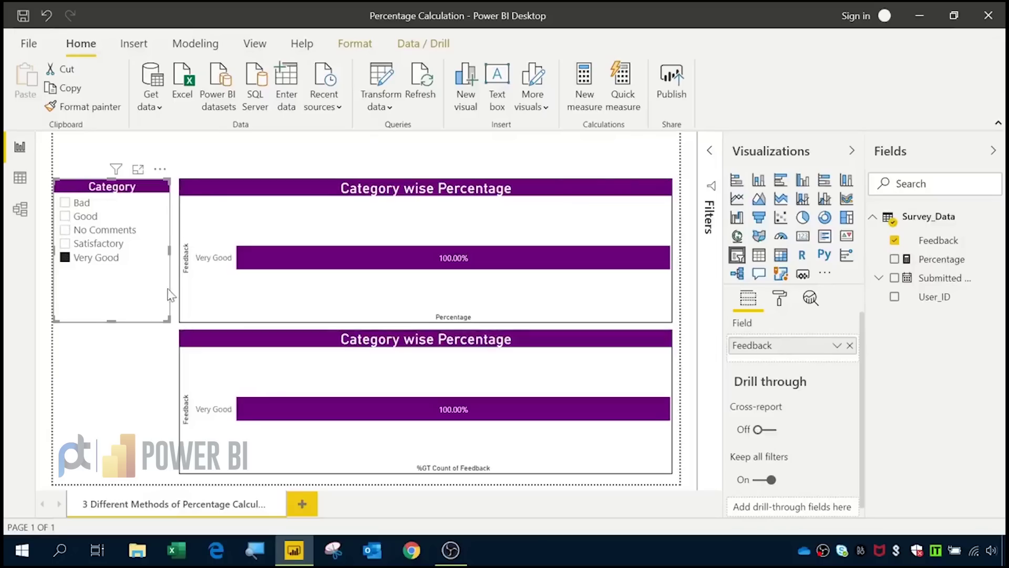
# Try No Comments, Good and Bad in the slicer, clear it, and switch to Data view.
pyautogui.click(65, 231)
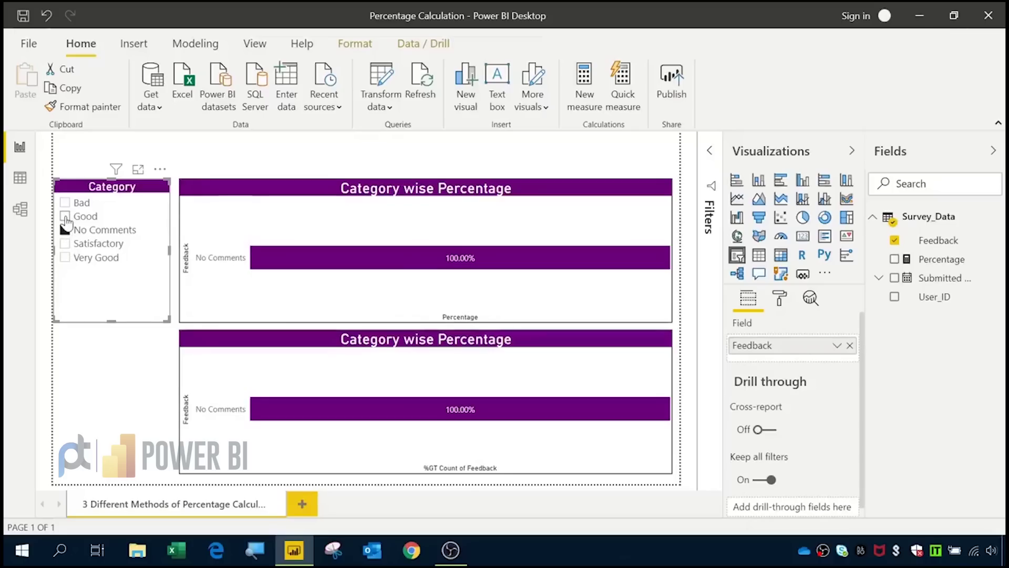
pyautogui.click(65, 216)
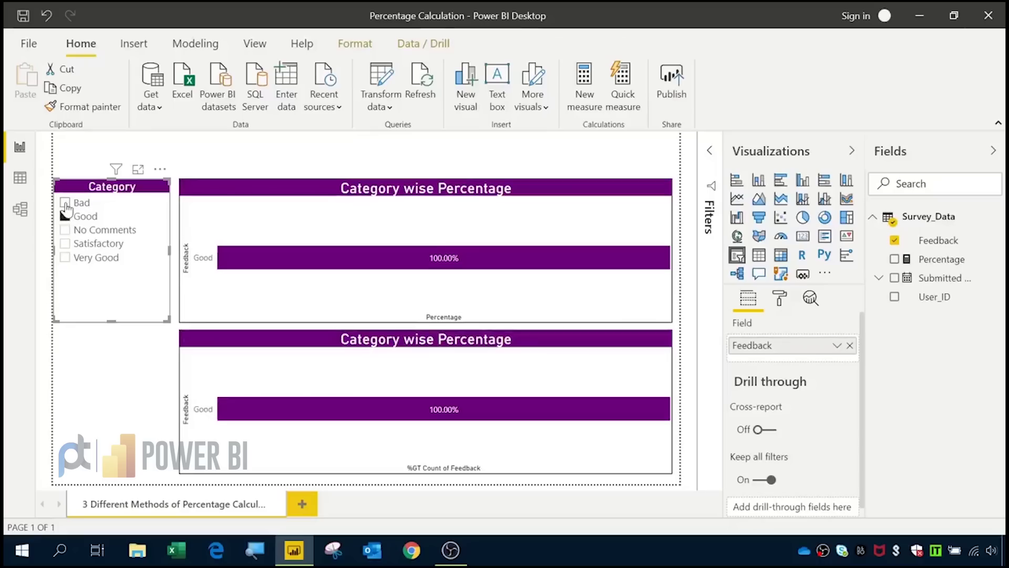
pyautogui.click(65, 203)
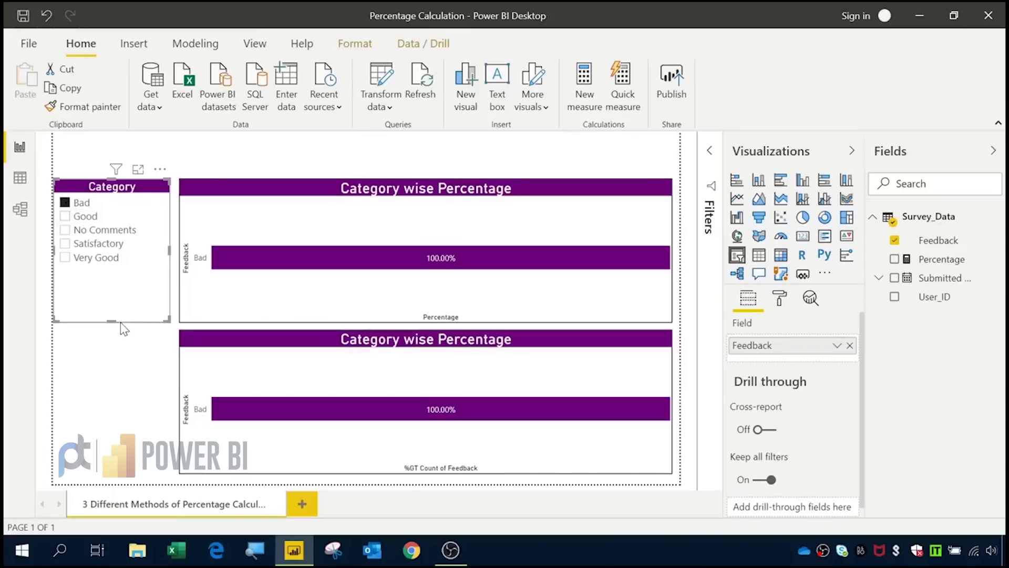
pyautogui.click(64, 204)
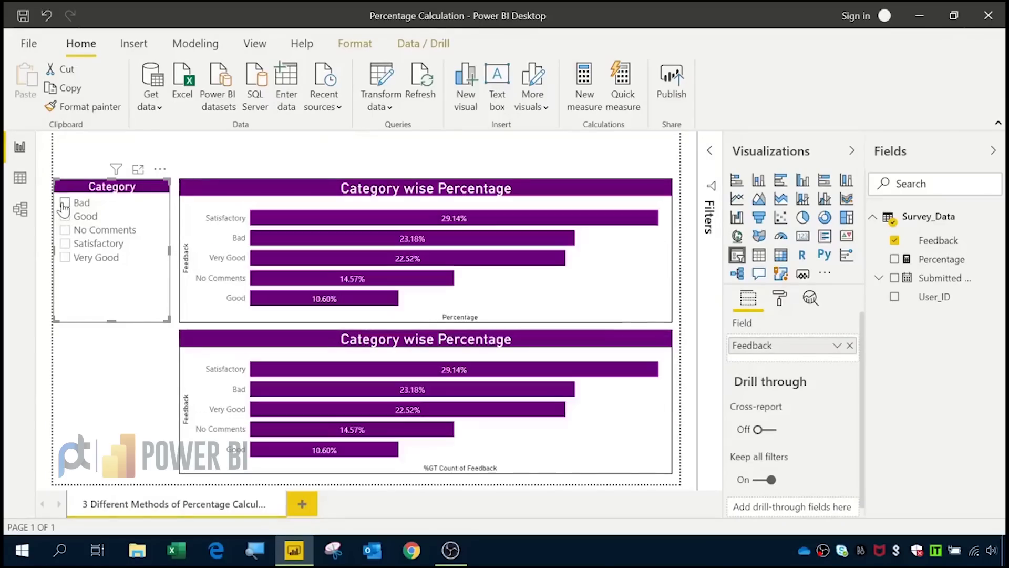
pyautogui.click(20, 179)
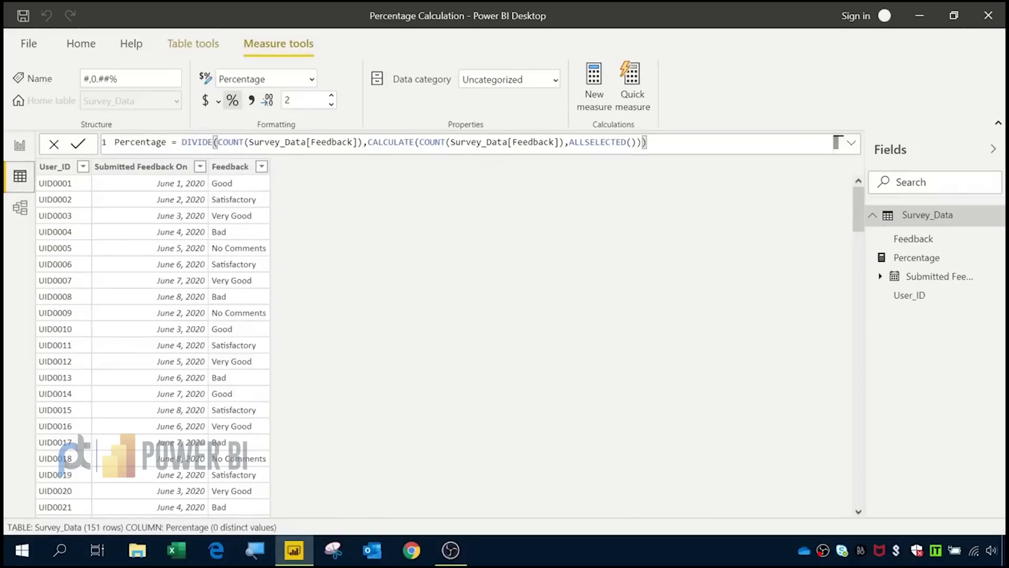
# Trim ALLSELECTED() to ALL() in the Percentage formula, commit it, and return to Report view.
pyautogui.click(477, 142)
pyautogui.click(610, 142)
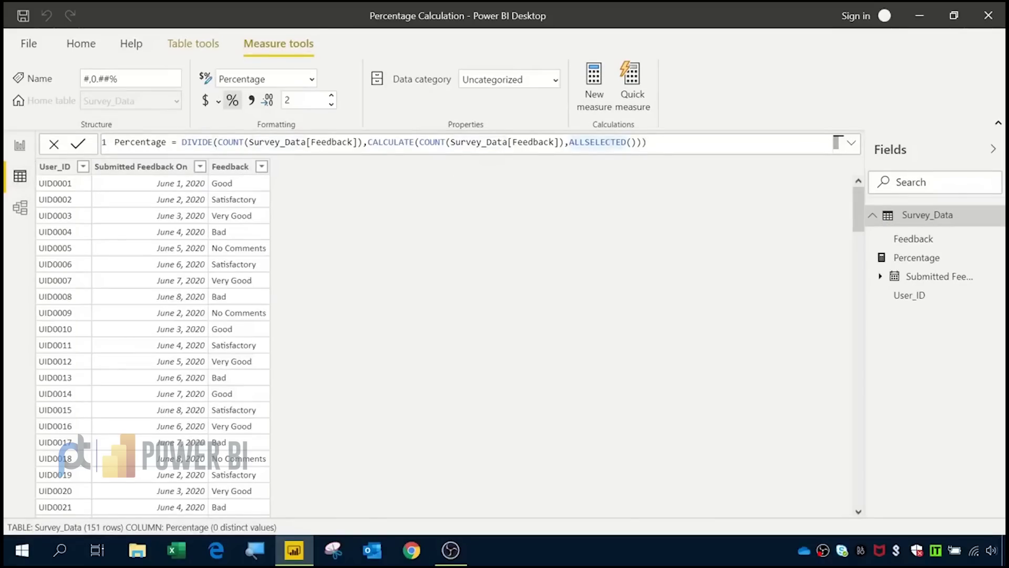
pyautogui.click(626, 142)
pyautogui.press('BackSpace')
pyautogui.press('BackSpace')
pyautogui.press('BackSpace')
pyautogui.press('BackSpace')
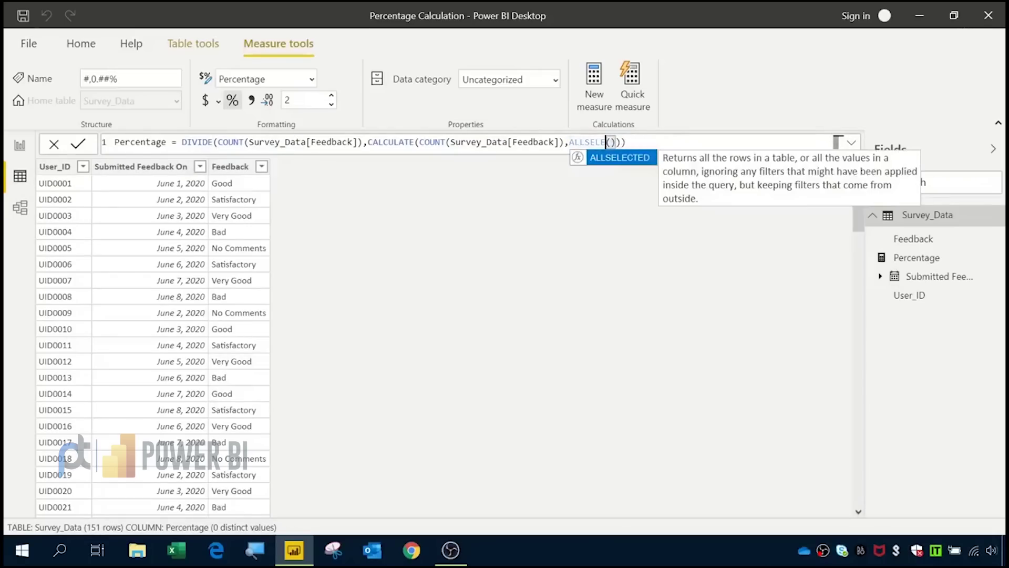
pyautogui.press('BackSpace')
pyautogui.press('BackSpace')
pyautogui.press('BackSpace')
pyautogui.press('BackSpace')
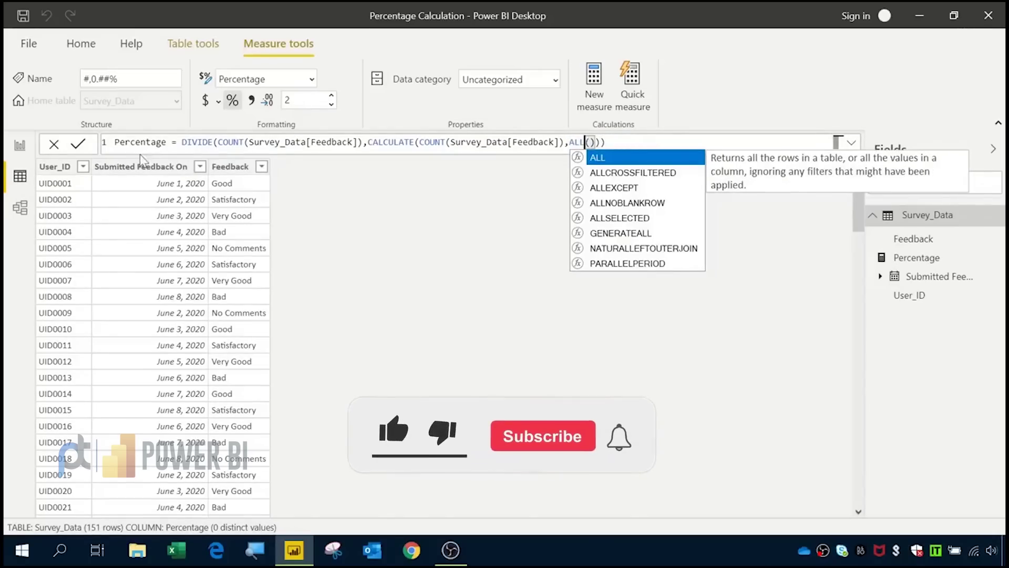
pyautogui.click(79, 144)
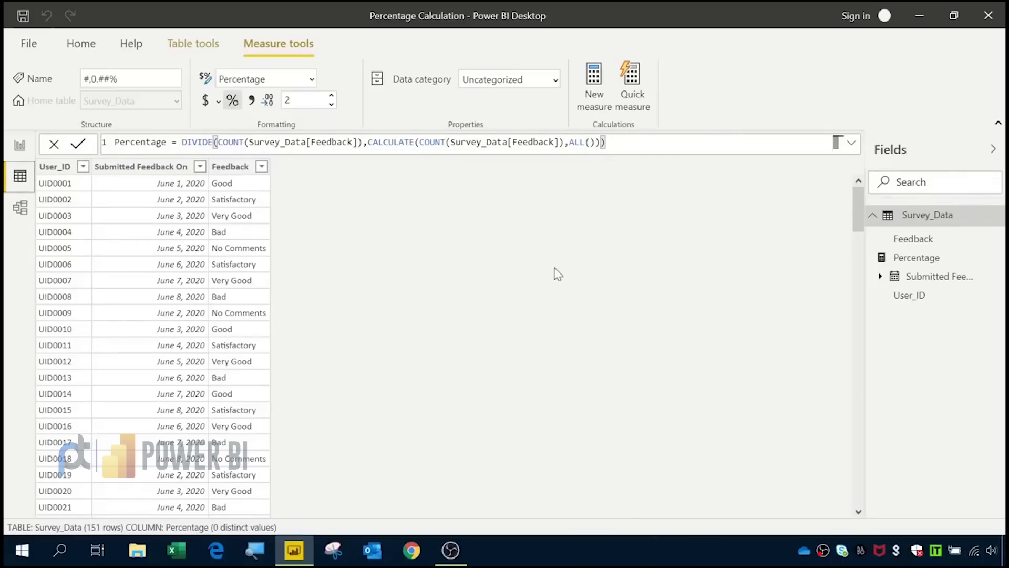
pyautogui.click(19, 146)
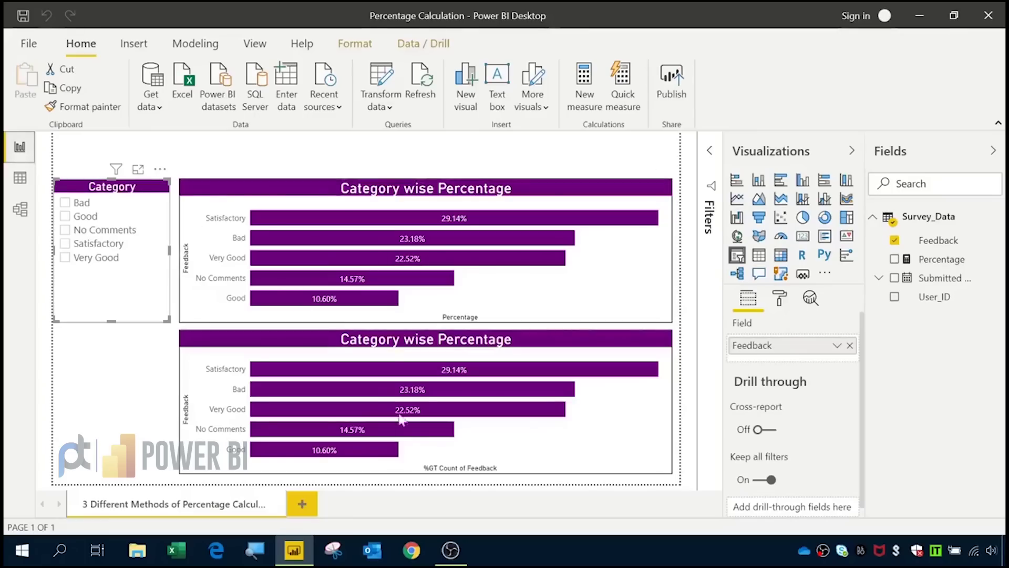
# Filter the slicer to Bad, then to No Comments, Good and Satisfactory together.
pyautogui.click(68, 207)
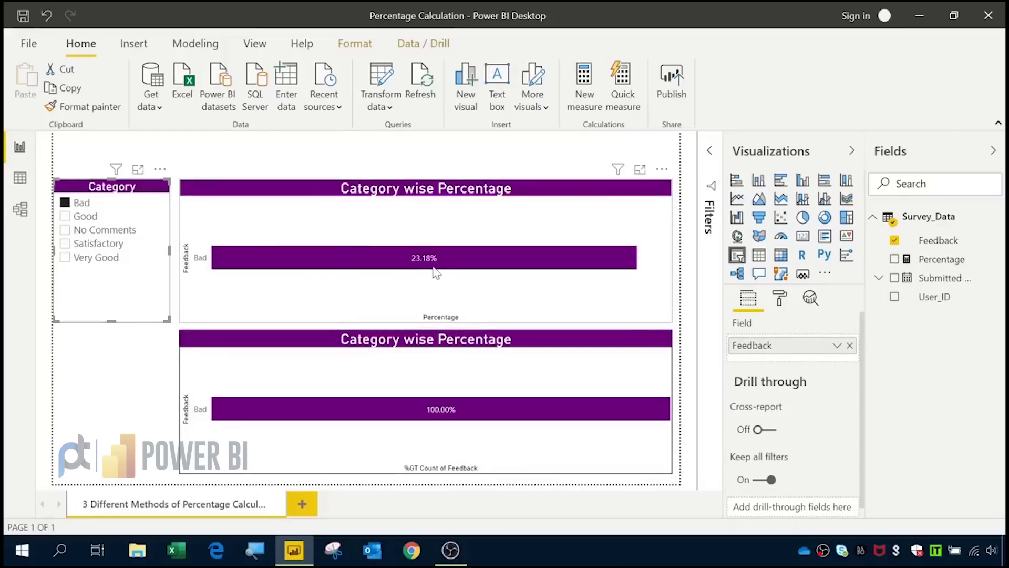
pyautogui.moveTo(429, 271)
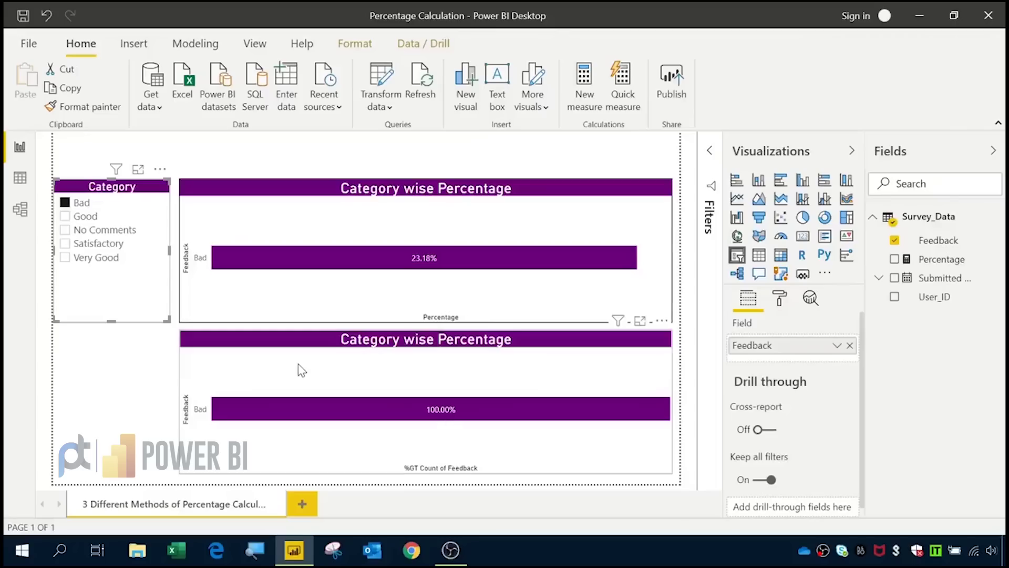
pyautogui.click(65, 230)
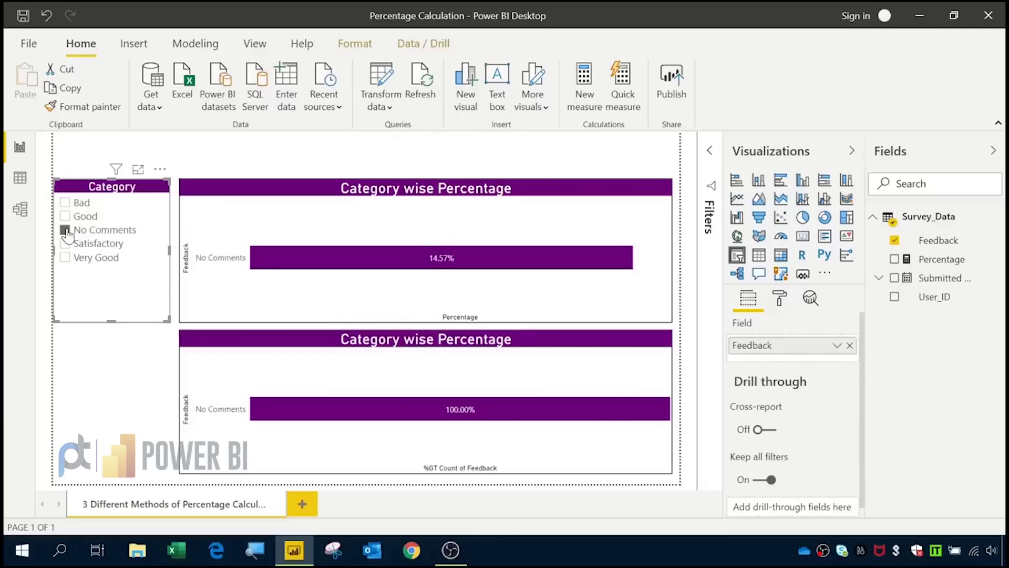
pyautogui.keyDown('ctrl'); pyautogui.click(64, 216); pyautogui.keyUp('ctrl')
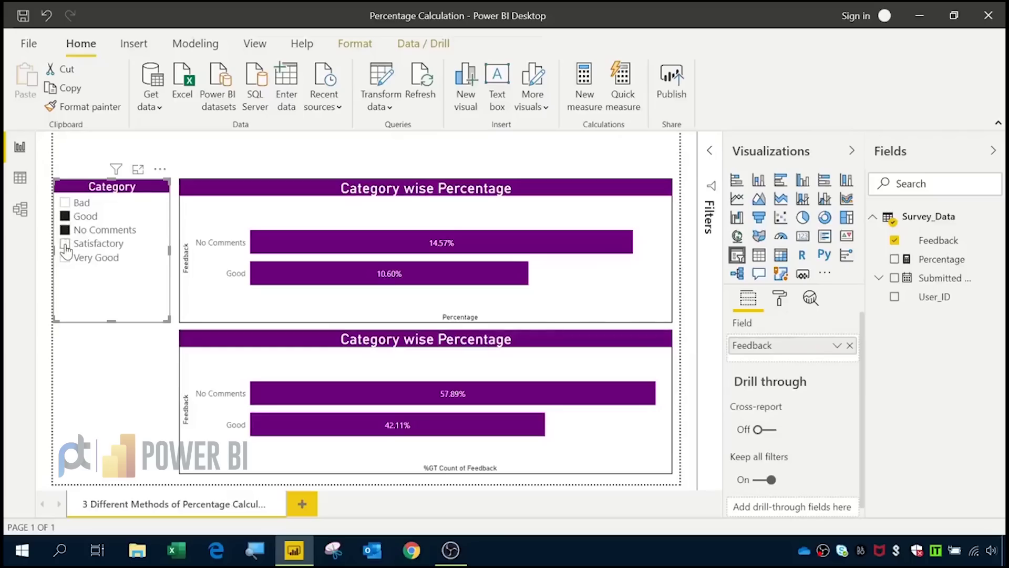
pyautogui.keyDown('ctrl'); pyautogui.click(65, 244); pyautogui.keyUp('ctrl')
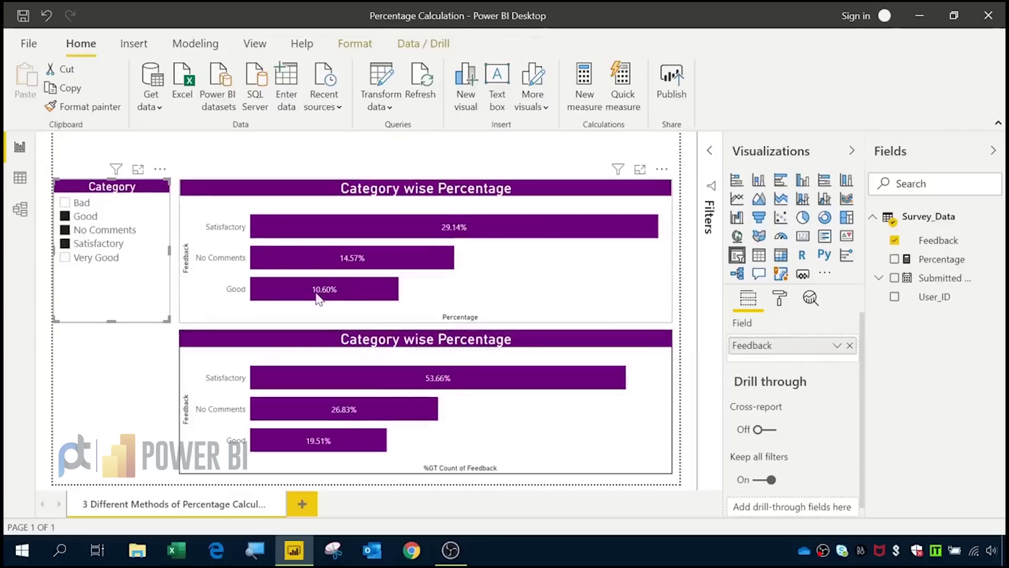